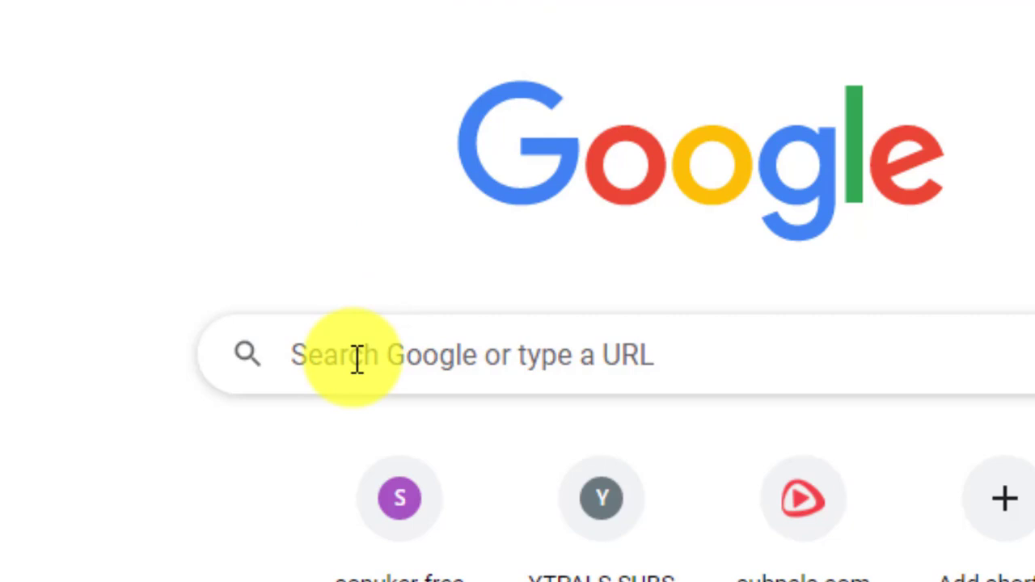
- Go to paypal.com/ls from the Google search box to load PayPal's home page
left_click(357, 359)
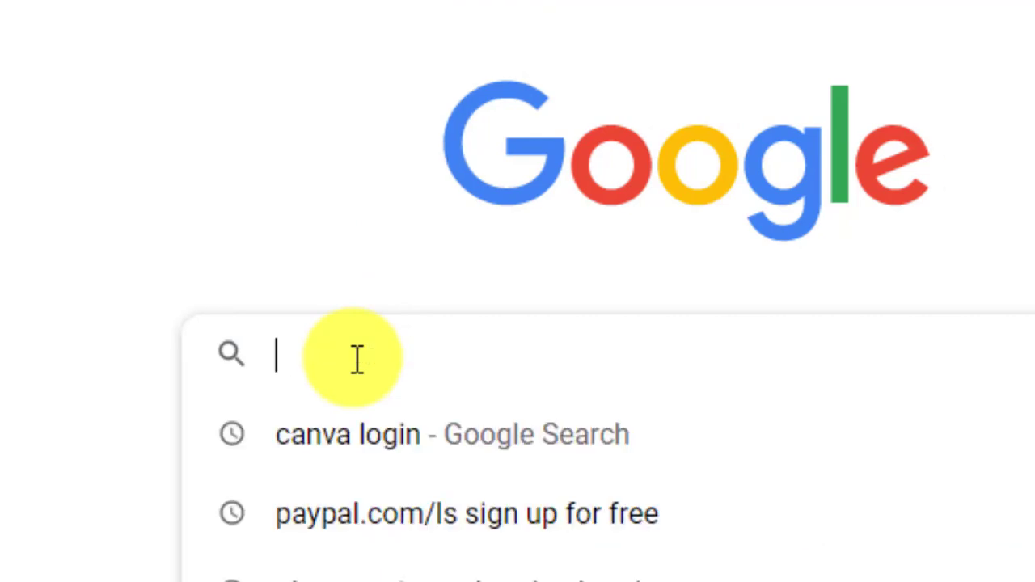
type("p")
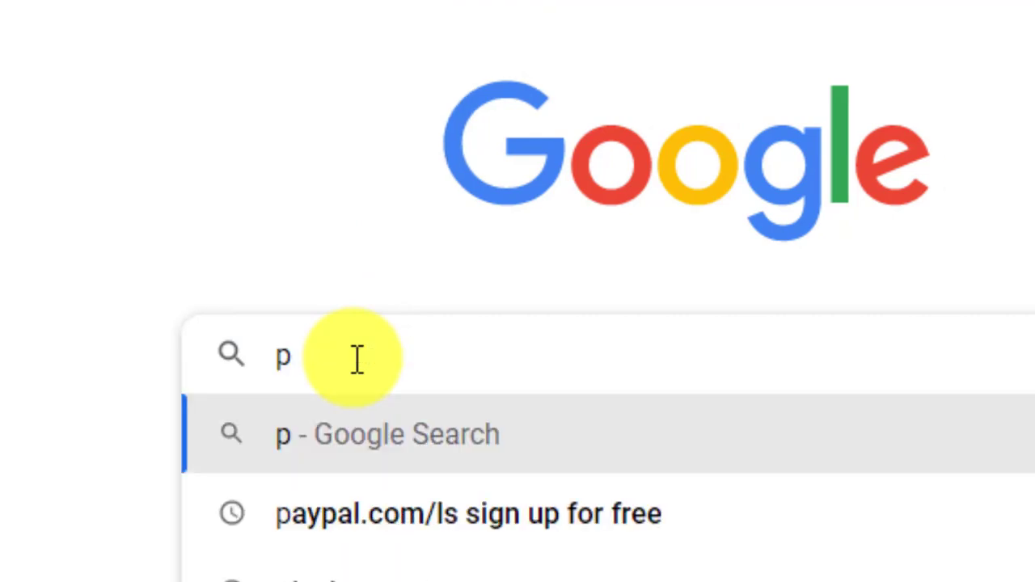
type("a")
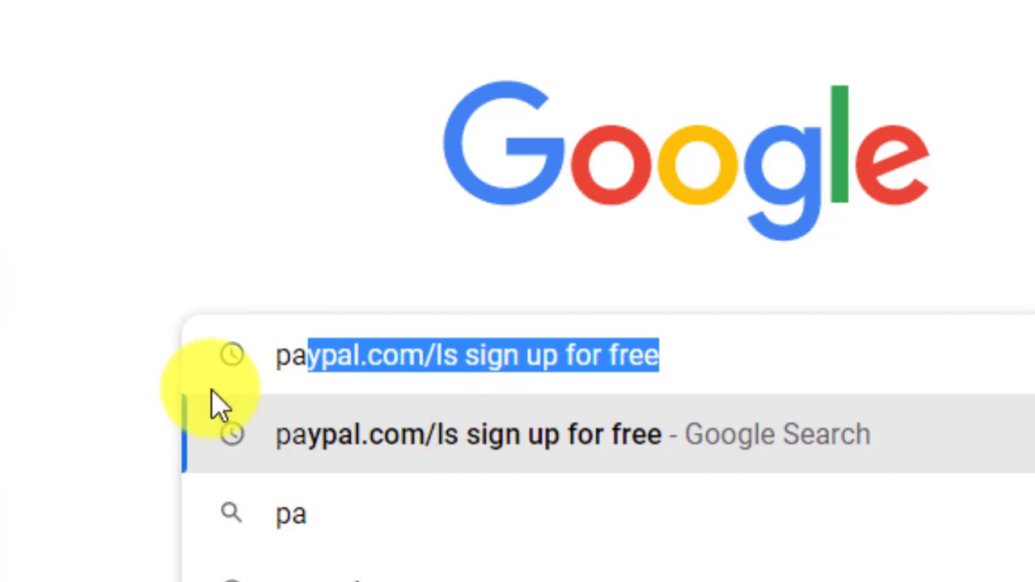
type("ypa")
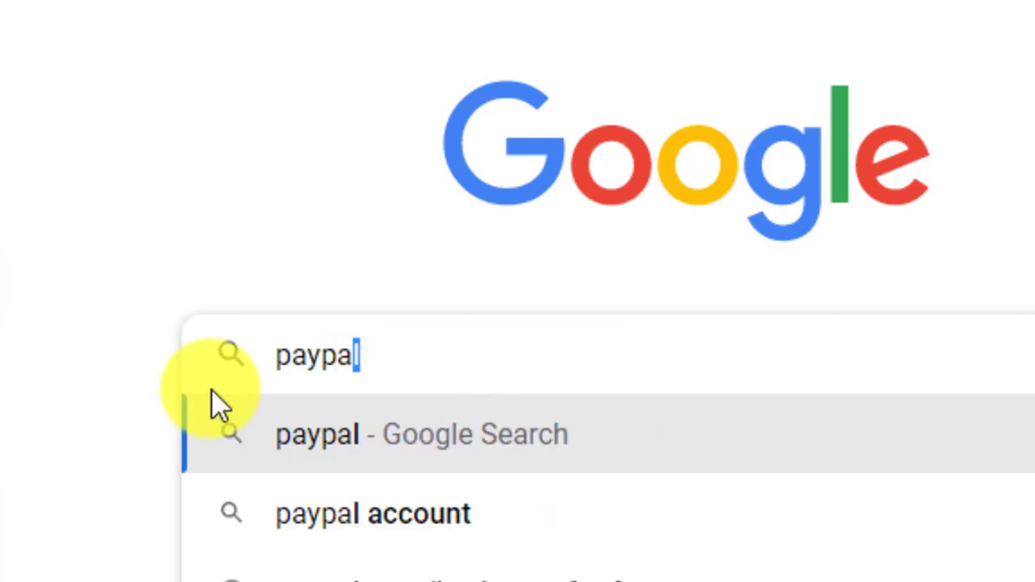
type("l.co")
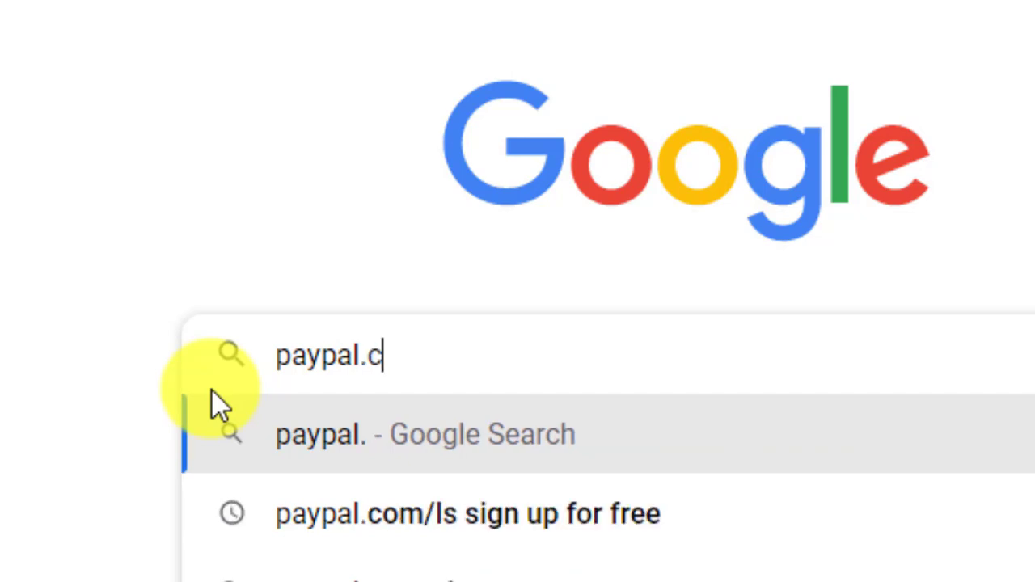
type("m/ls")
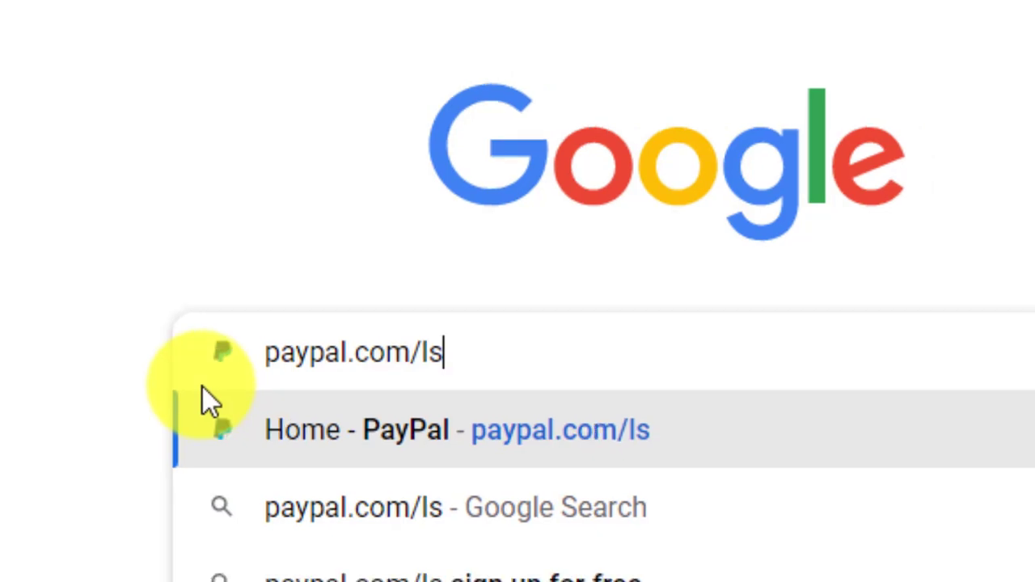
key("Return")
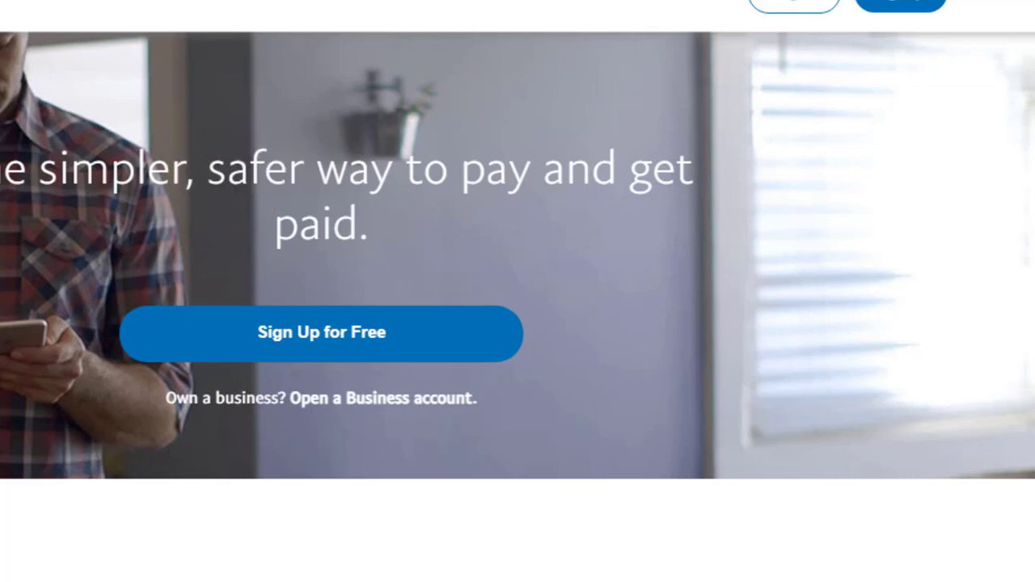
- Begin Sign Up for Free, choose Business Account over Personal, and continue
left_click(293, 340)
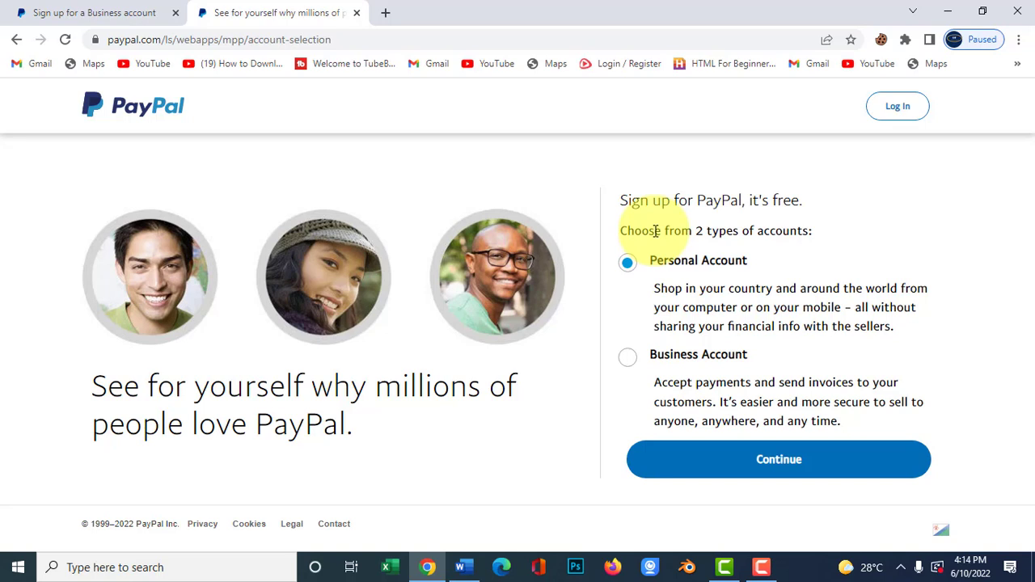
left_click(629, 356)
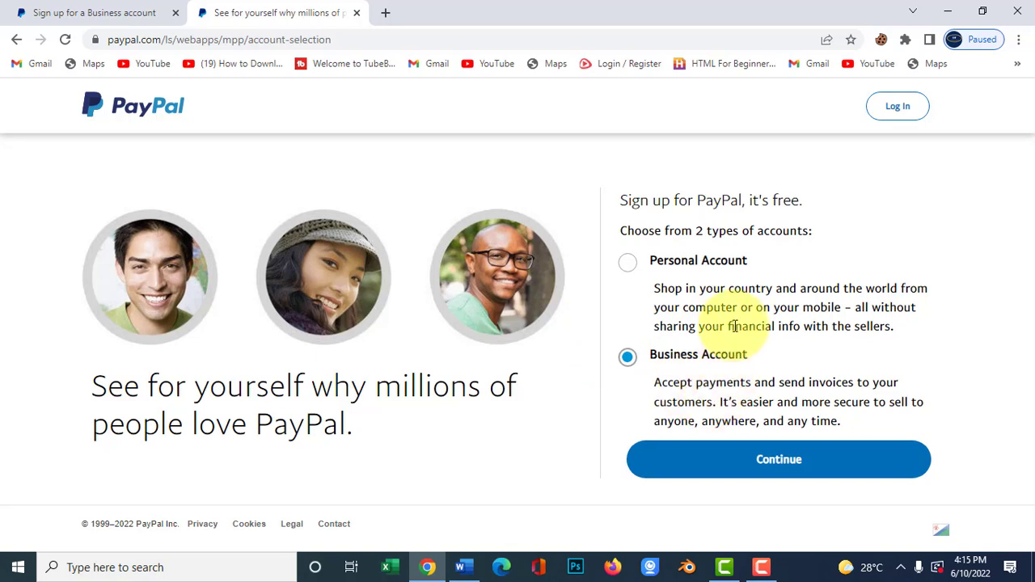
left_click(750, 461)
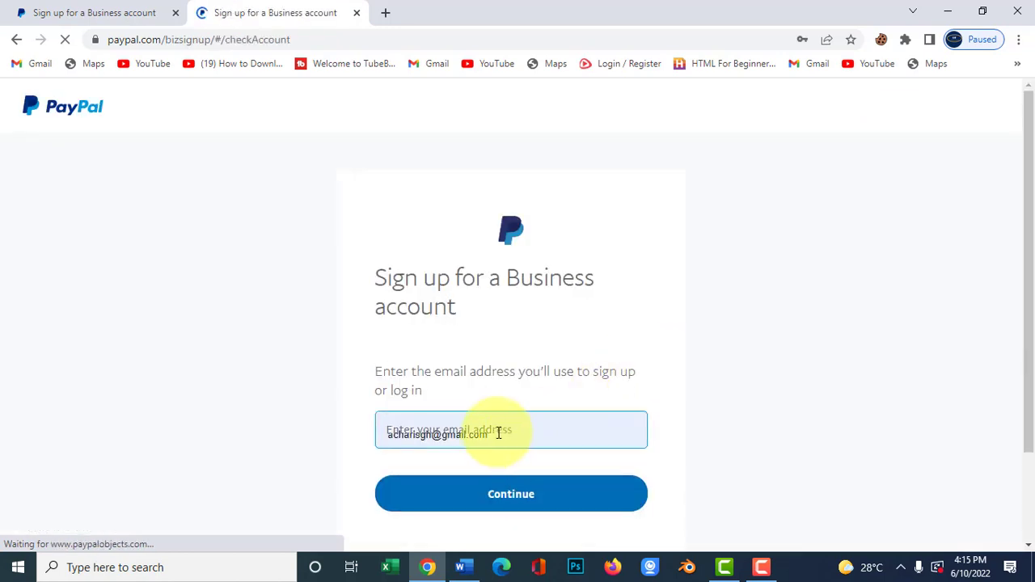
- Replace the autofilled email with the new email address and submit it
double_click(499, 431)
left_click(530, 434)
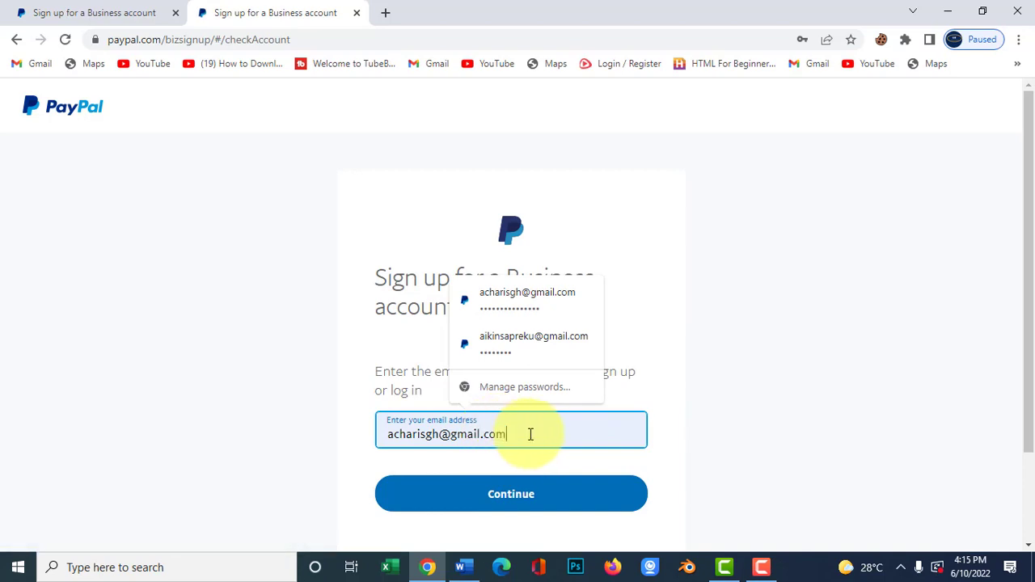
key("BackSpace")
key("BackSpace")
key("BackSpace")
key("BackSpace")
key("BackSpace")
key("BackSpace")
key("BackSpace")
key("BackSpace")
key("BackSpace")
key("BackSpace")
key("BackSpace")
key("BackSpace")
key("BackSpace")
key("BackSpace")
key("BackSpace")
key("BackSpace")
key("BackSpace")
key("BackSpace")
key("BackSpace")
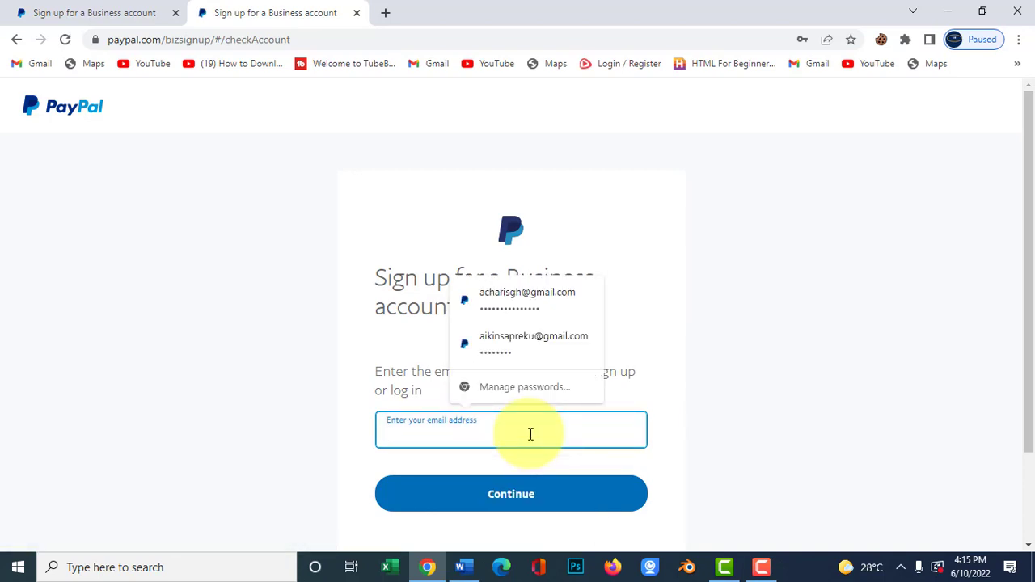
left_click(441, 148)
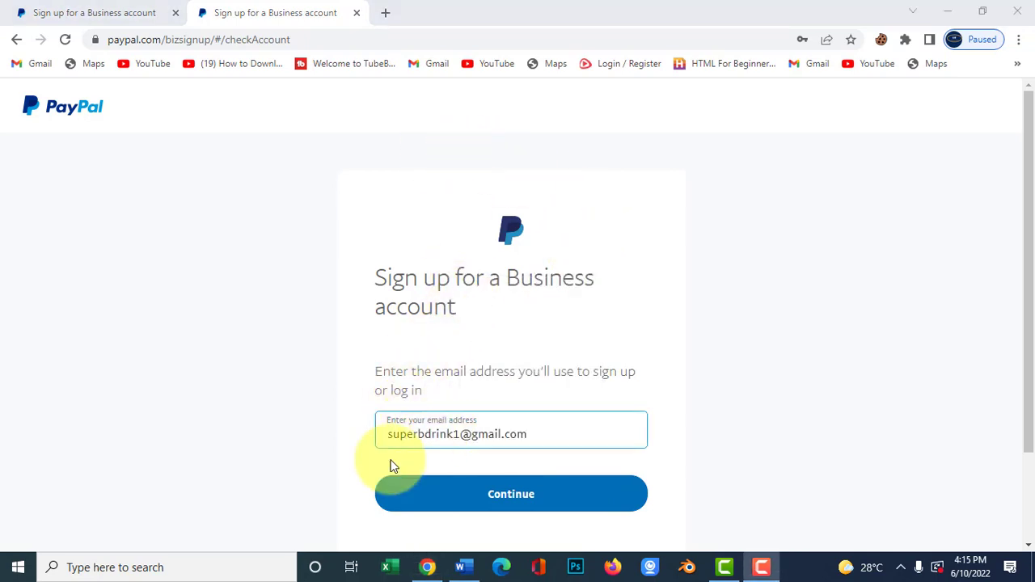
left_click(479, 497)
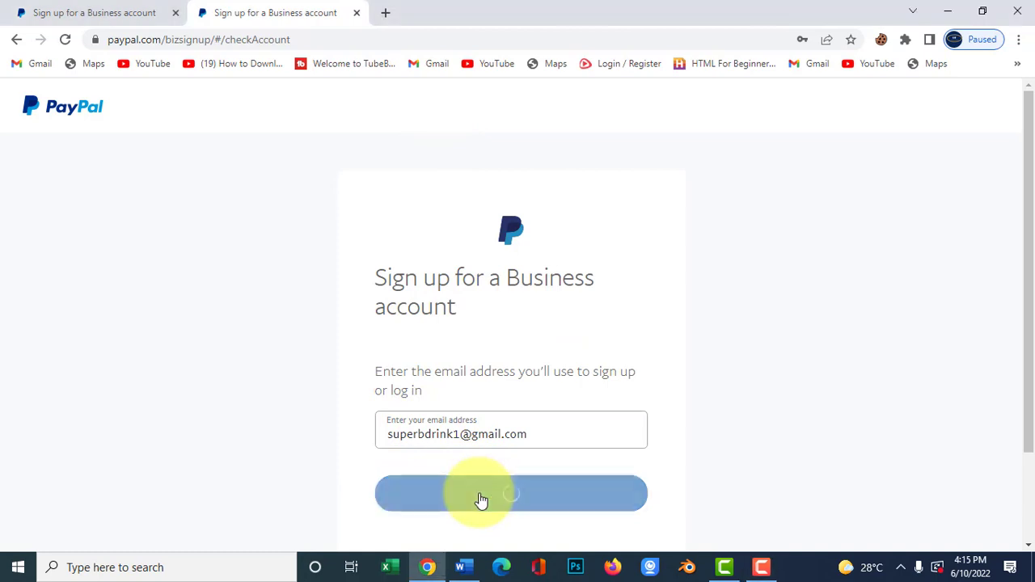
- Set an eight-character mixed-case account password, replacing the rejected first attempt, and continue
left_click(449, 411)
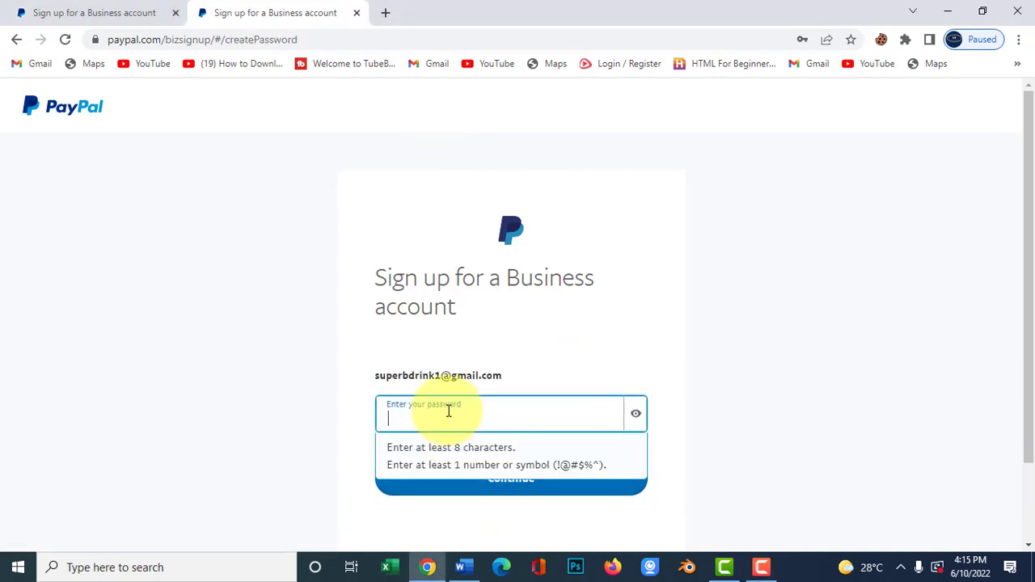
type("********")
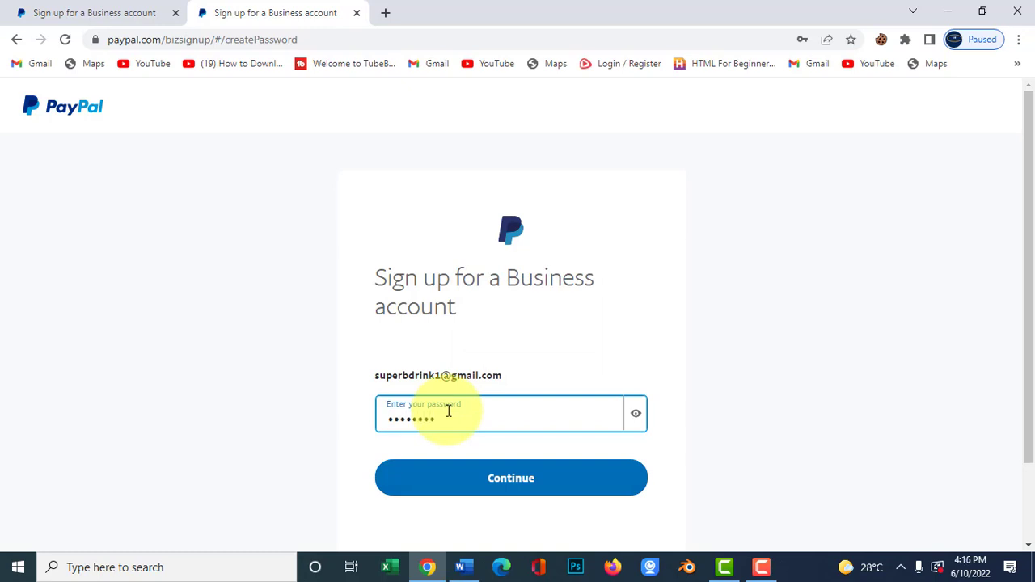
left_click(474, 482)
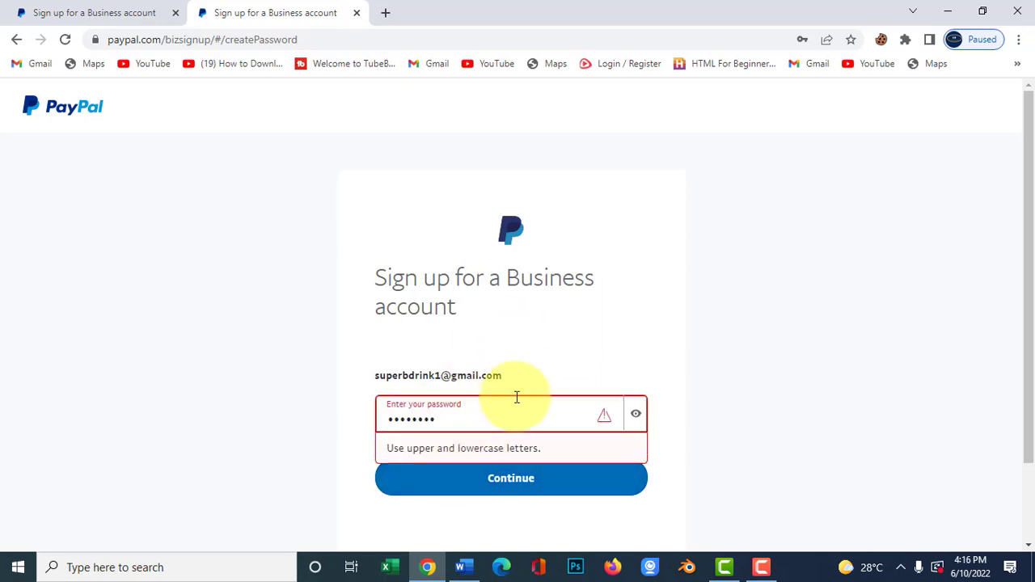
left_click(442, 426)
key("BackSpace")
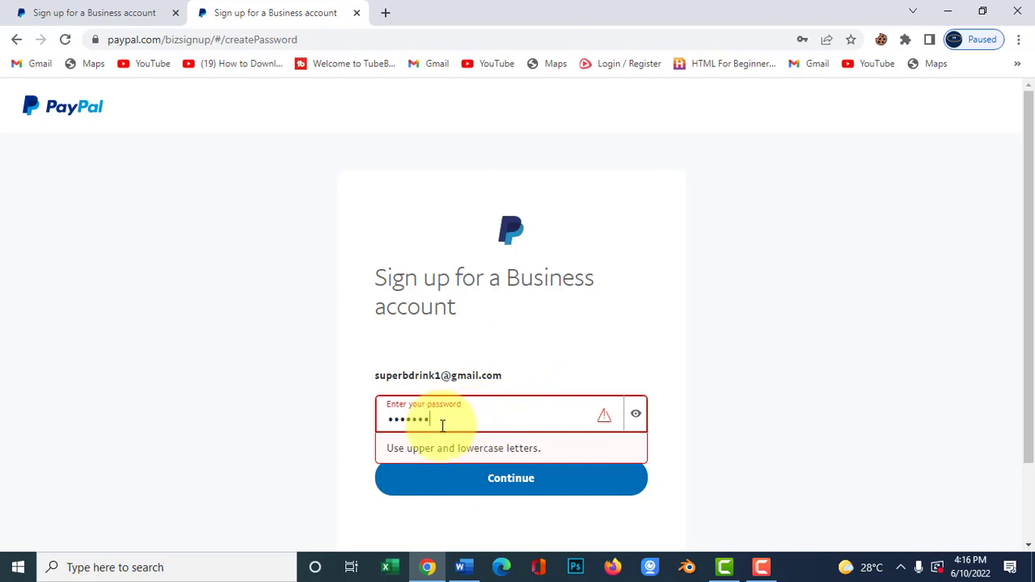
type("•")
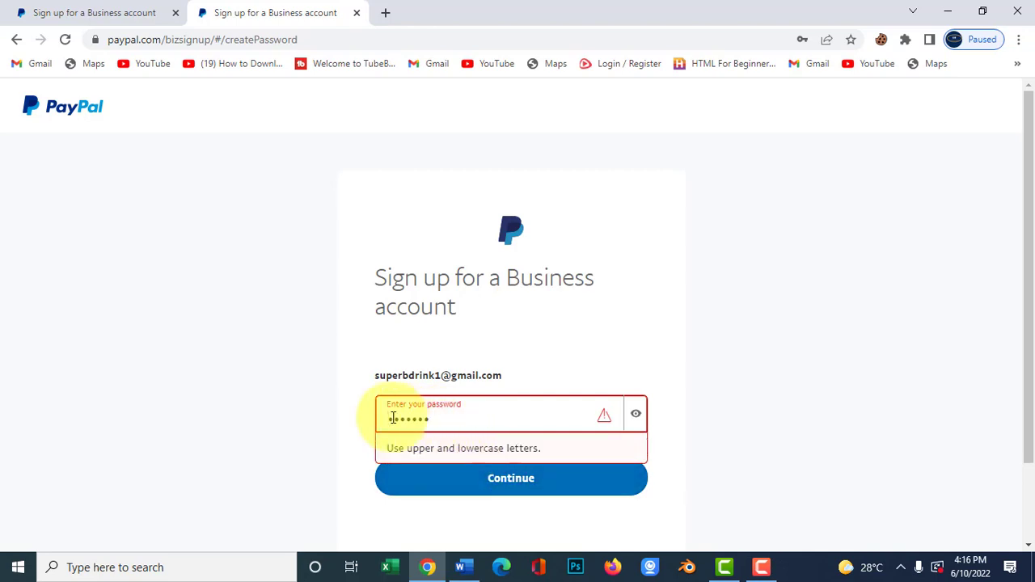
left_click(451, 422)
key("BackSpace")
key("BackSpace")
key("BackSpace")
key("BackSpace")
key("BackSpace")
key("BackSpace")
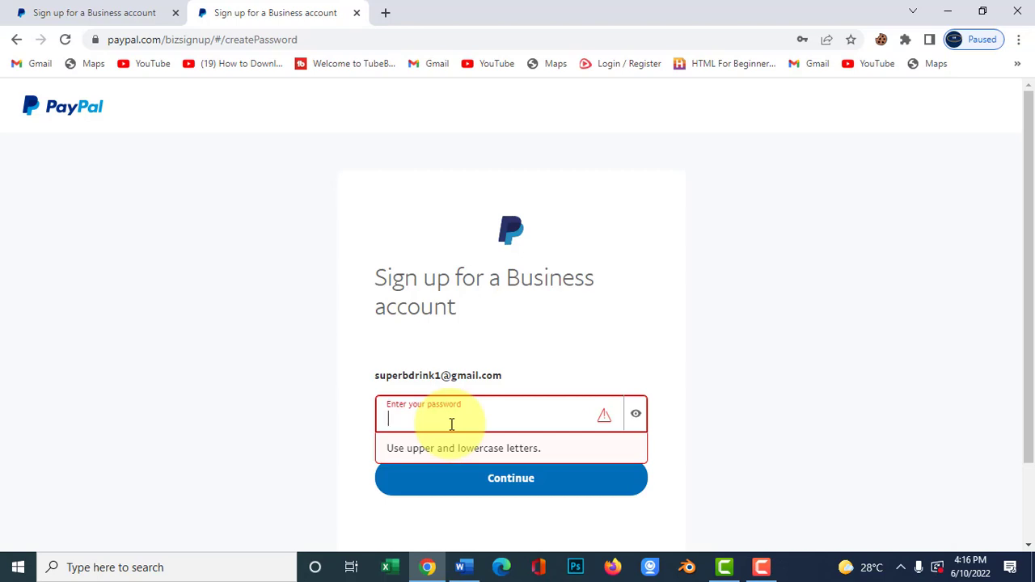
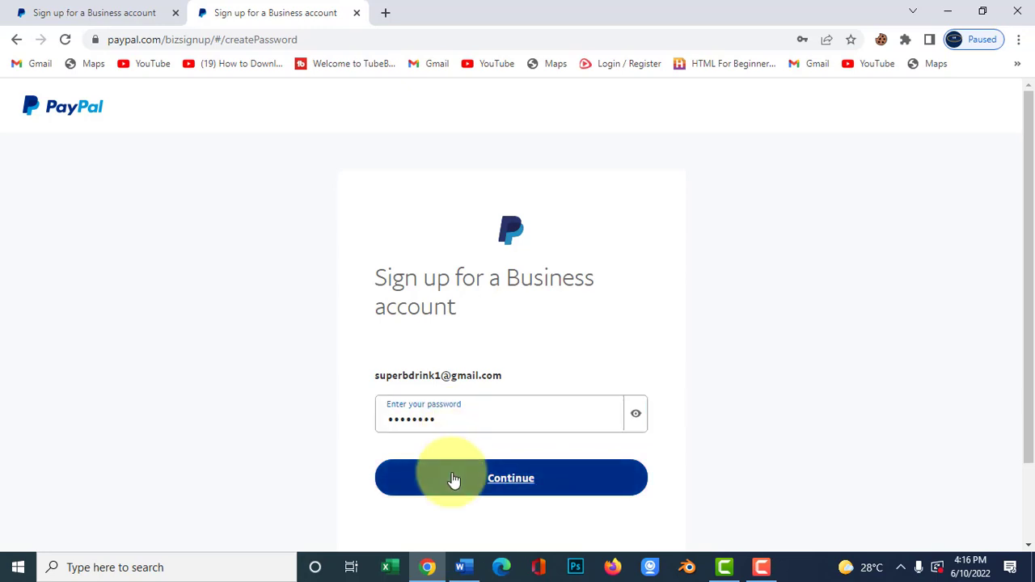
left_click(453, 480)
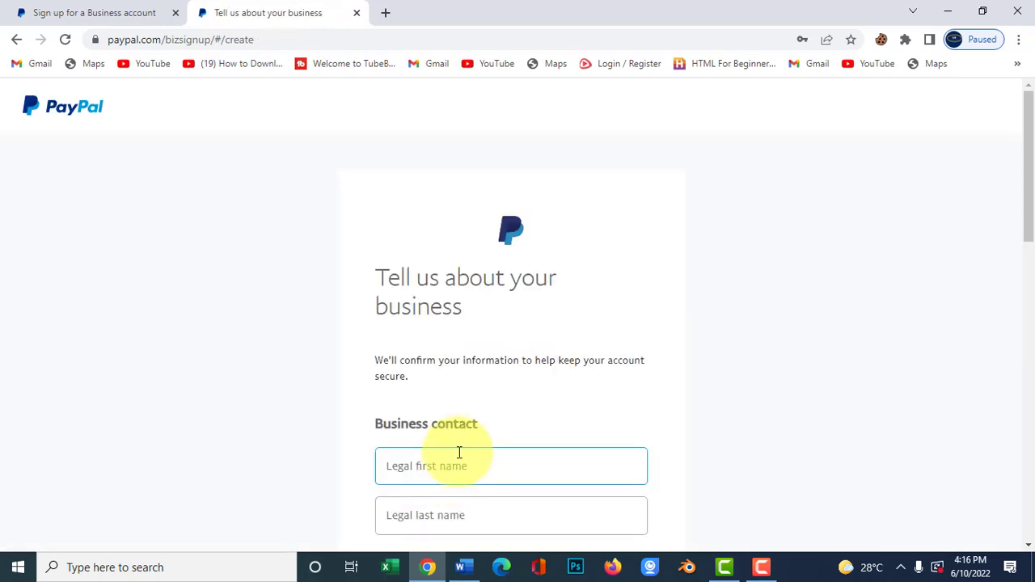
- Look over the business details form, from the legal name fields down to the address lines
scroll(458, 455, "down", 2)
left_click(478, 364)
scroll(481, 368, "up", 1)
left_click(474, 364)
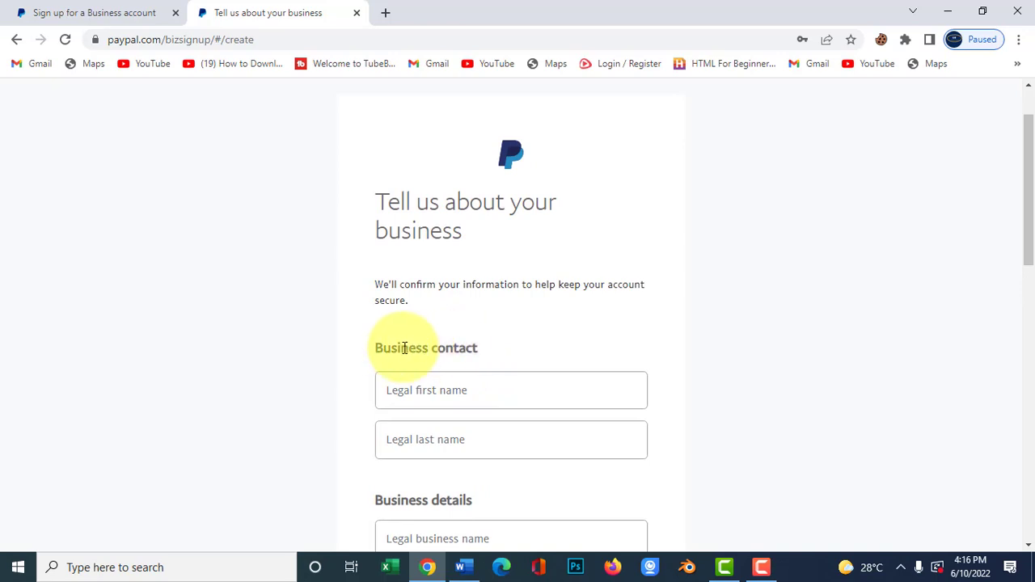
scroll(432, 323, "down", 1)
left_click(434, 320)
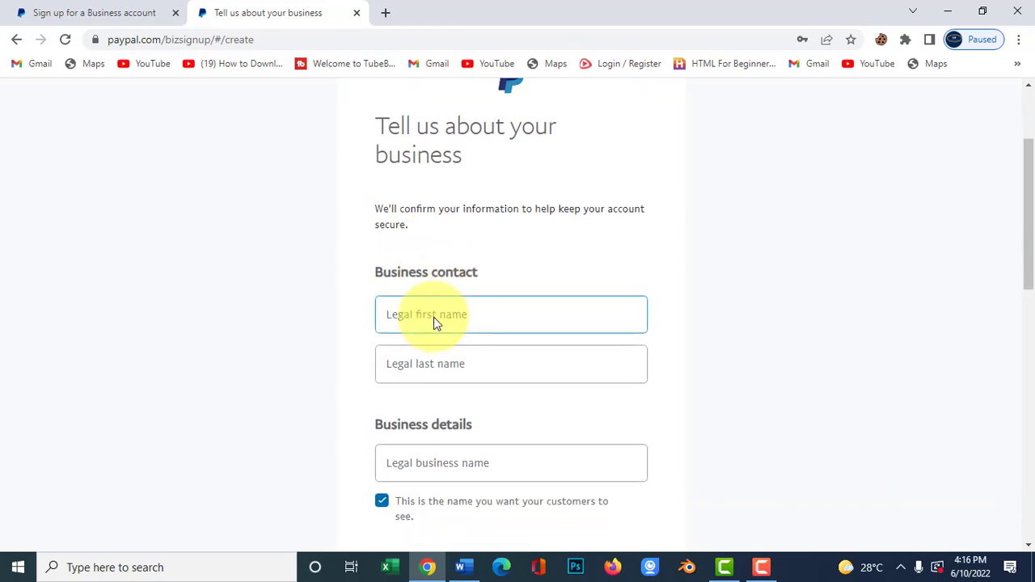
left_click(495, 349)
left_click(411, 308)
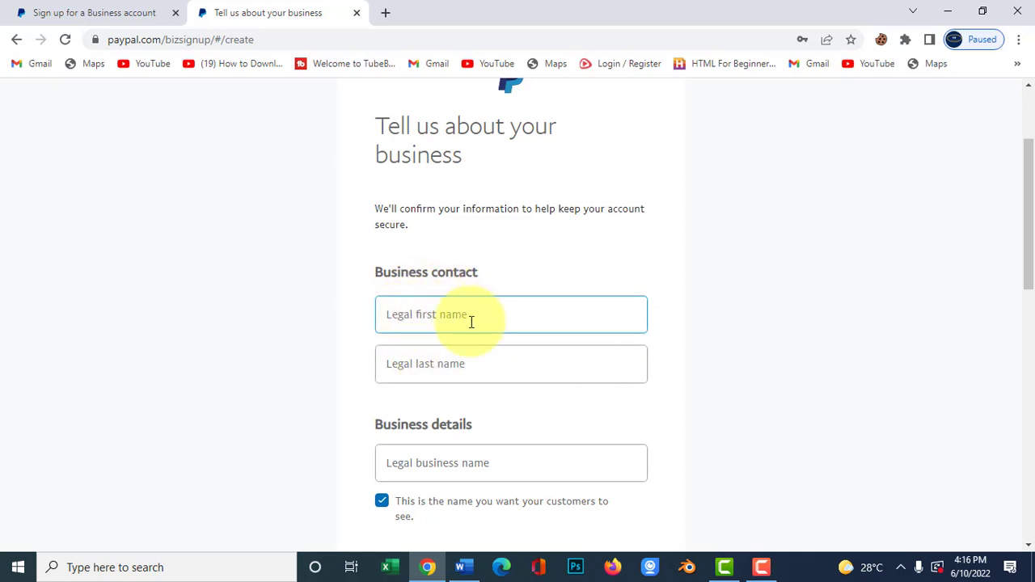
left_click(448, 363)
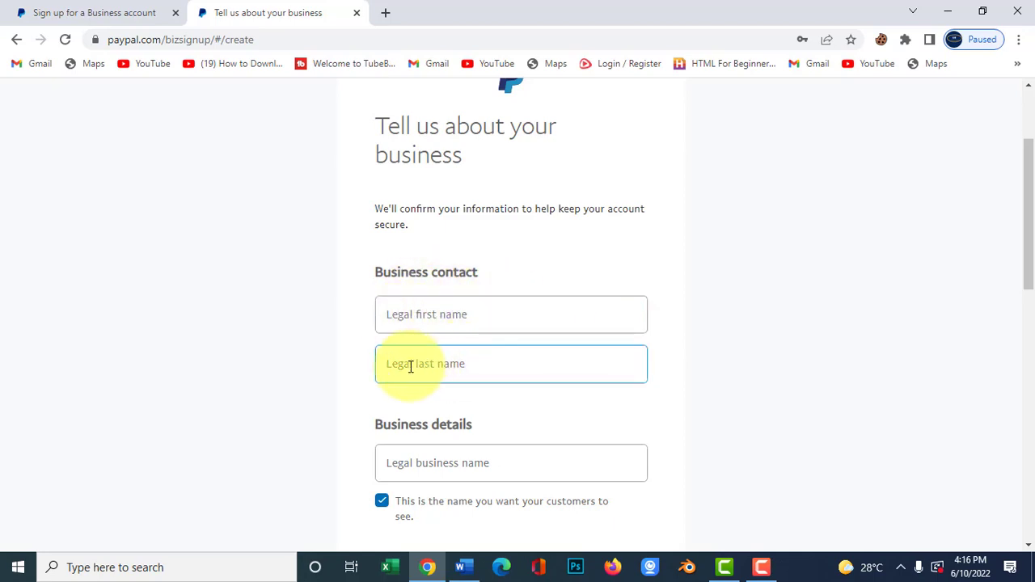
left_click(478, 423)
left_click(386, 461)
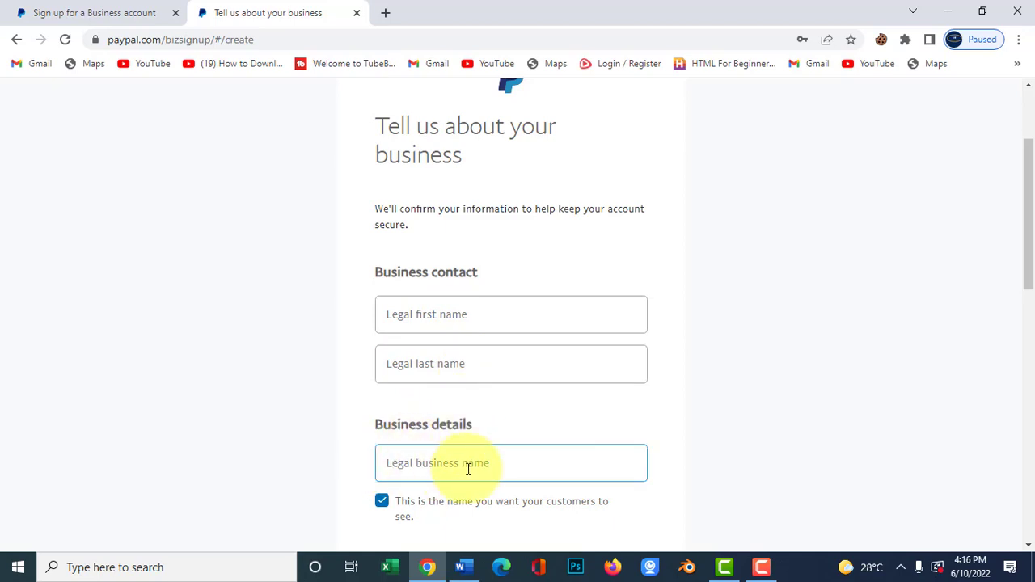
scroll(469, 469, "down", 2)
left_click(482, 442)
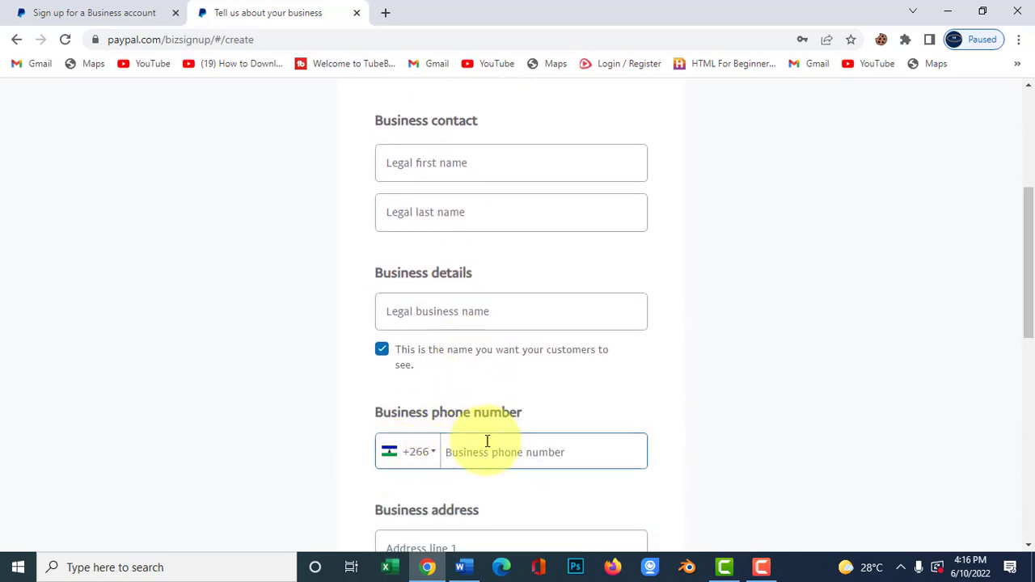
scroll(523, 439, "down", 1)
left_click(462, 377)
scroll(473, 381, "down", 2)
left_click(439, 321)
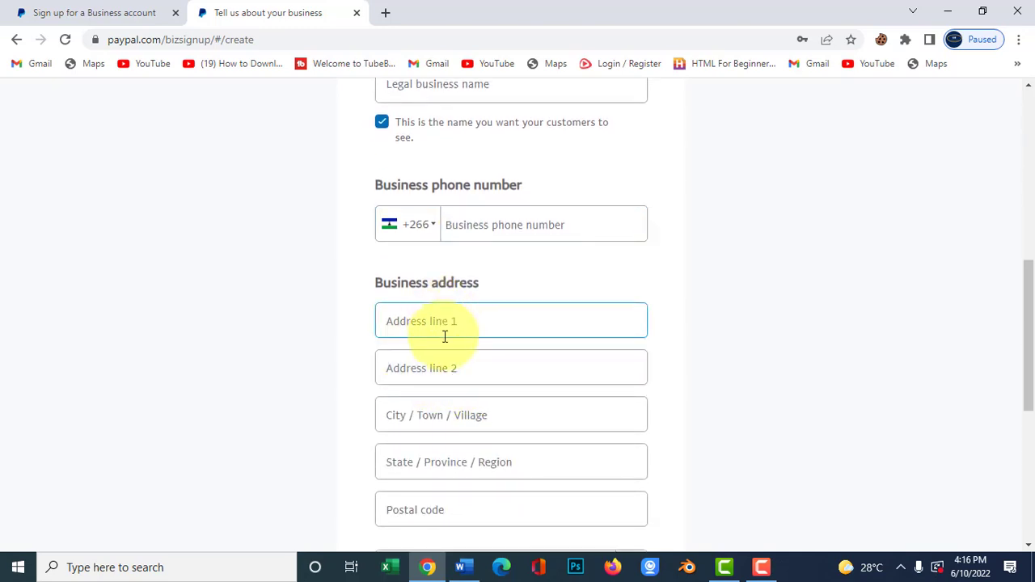
scroll(444, 335, "down", 1)
scroll(446, 348, "down", 2)
scroll(452, 368, "up", 7)
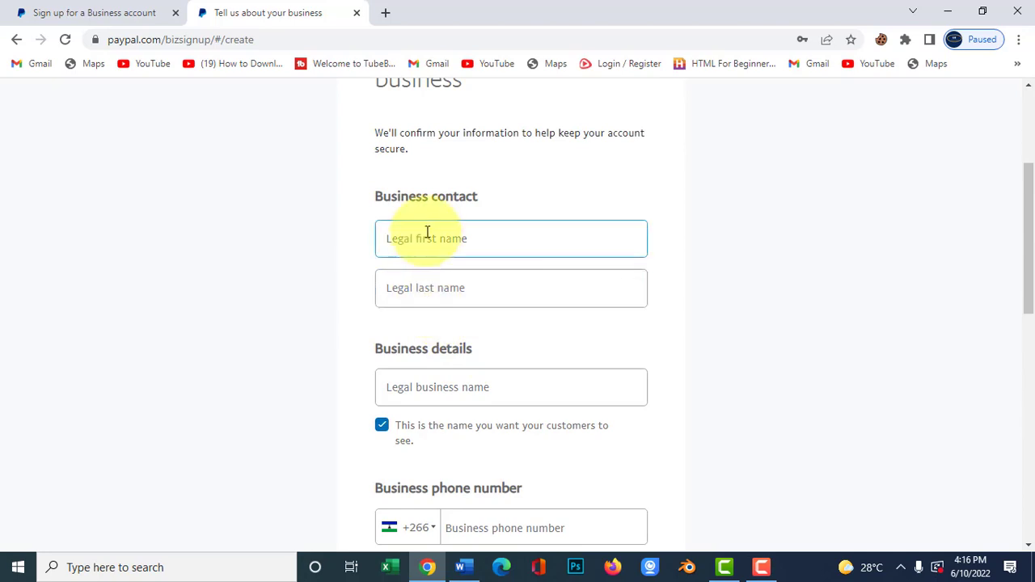
- Enter the contact's legal first name and legal last name
left_click(427, 232)
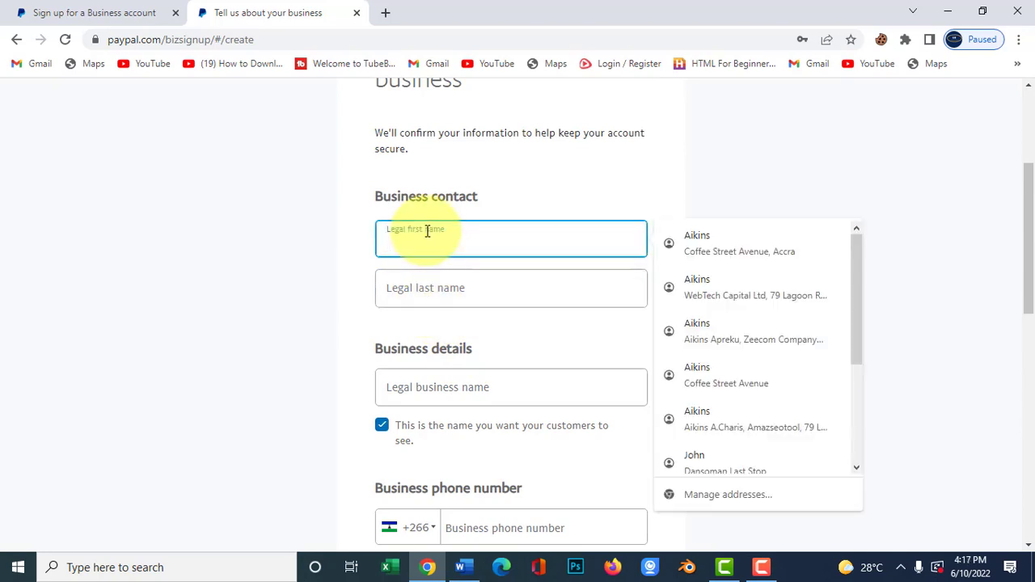
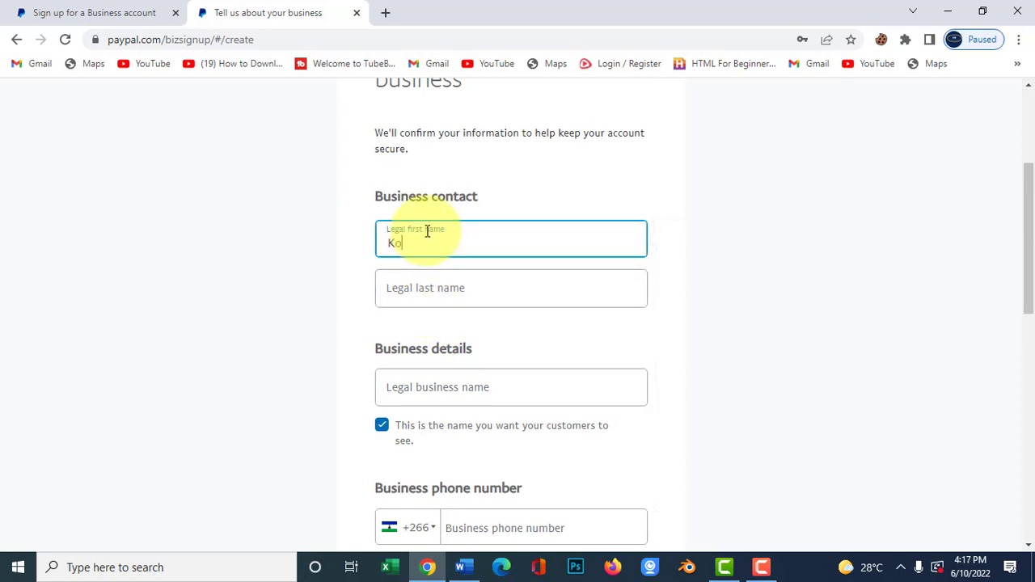
left_click(415, 285)
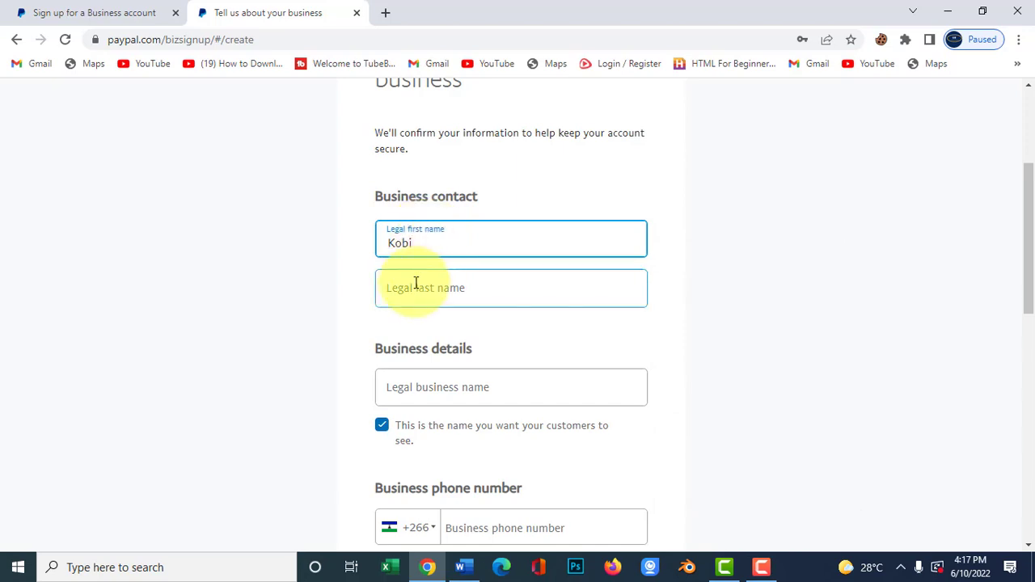
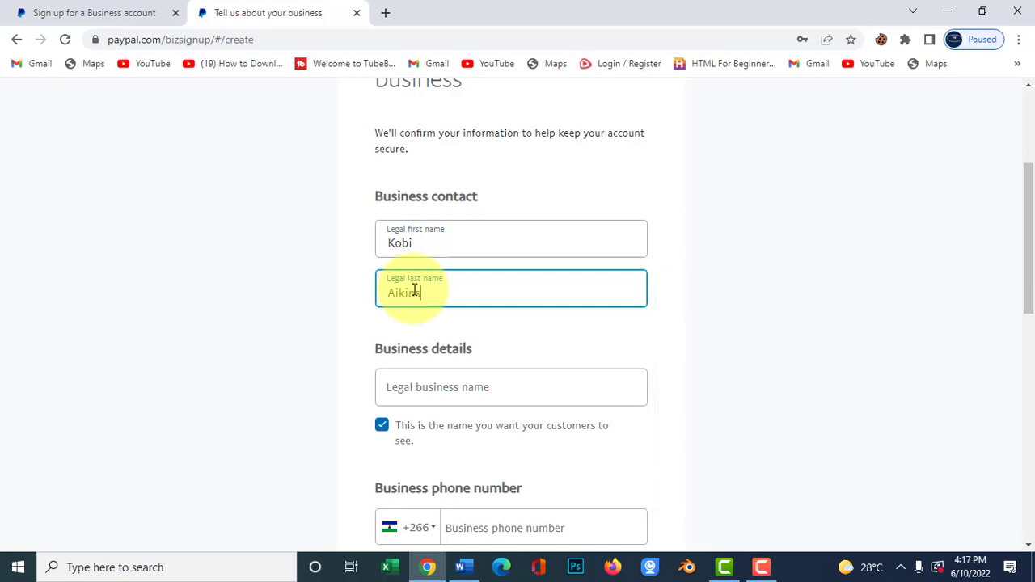
- Type Delort Company Ltd as the legal business name, correcting the typo
left_click(420, 388)
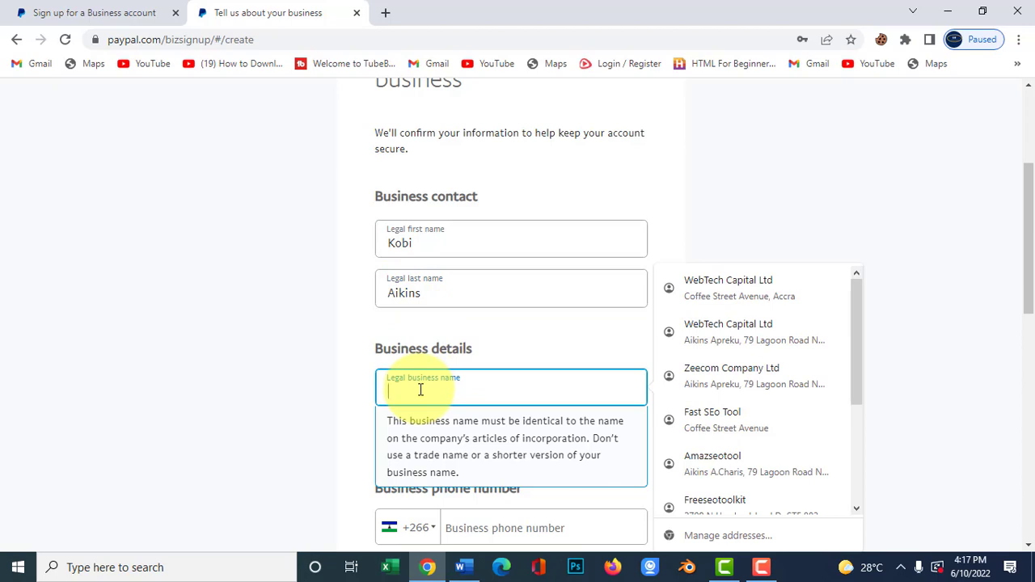
type("DE")
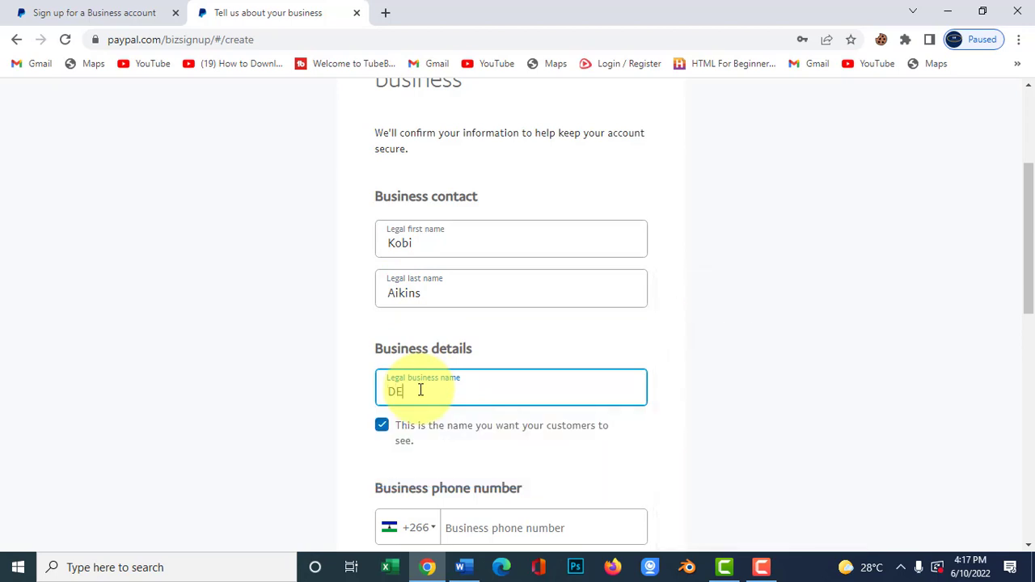
type("lore")
type("VC")
key("BackSpace")
key("BackSpace")
key("BackSpace")
type("Company Ltd")
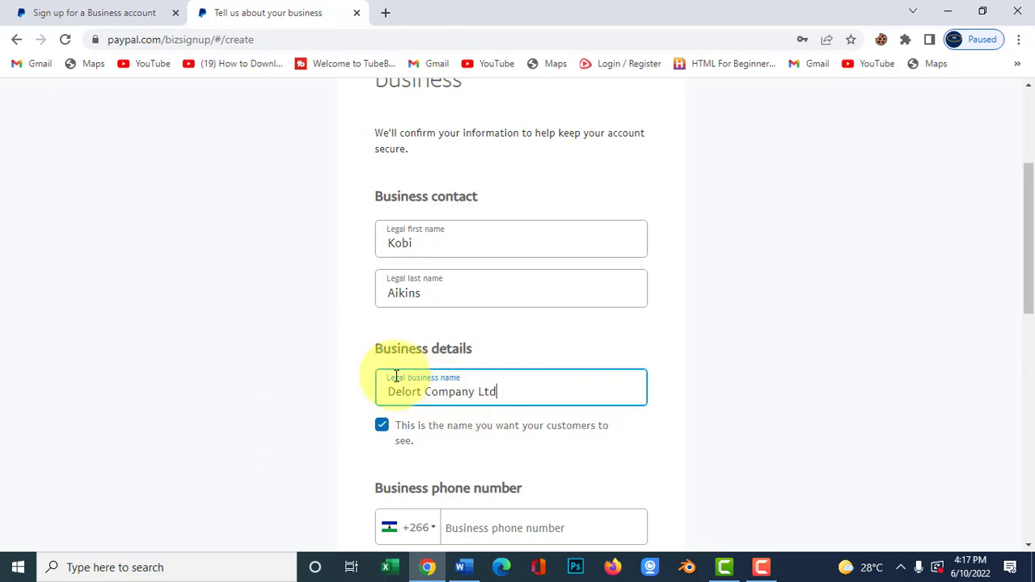
- Change the phone country code from +266 to Ghana +233
scroll(444, 433, "down", 1)
left_click(424, 453)
left_click(423, 453)
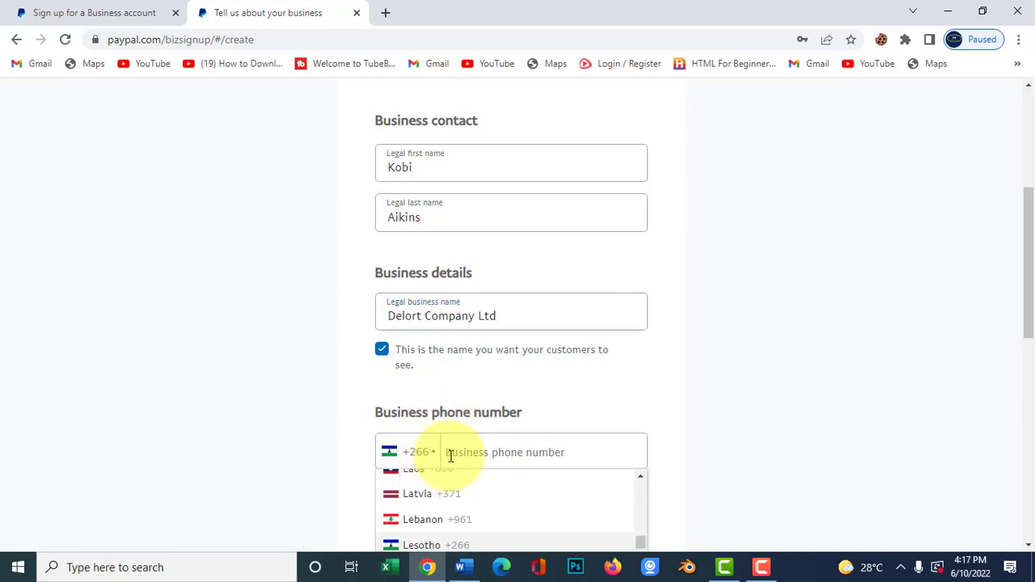
scroll(507, 399, "up", 2)
scroll(507, 399, "down", 5)
scroll(502, 340, "up", 5)
scroll(507, 332, "up", 5)
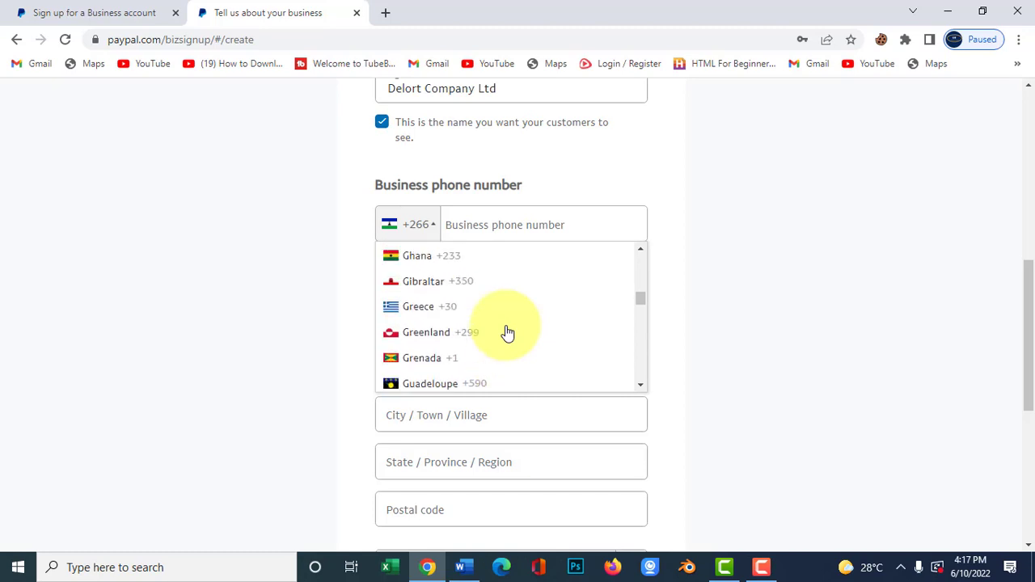
left_click(419, 260)
- Enter the business phone number, adding the missing final digit
left_click(457, 231)
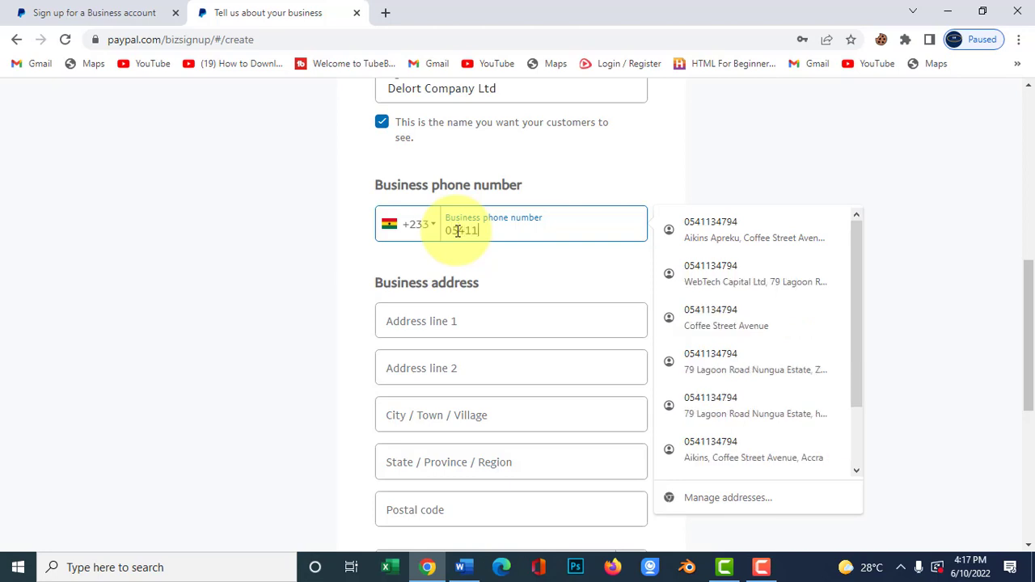
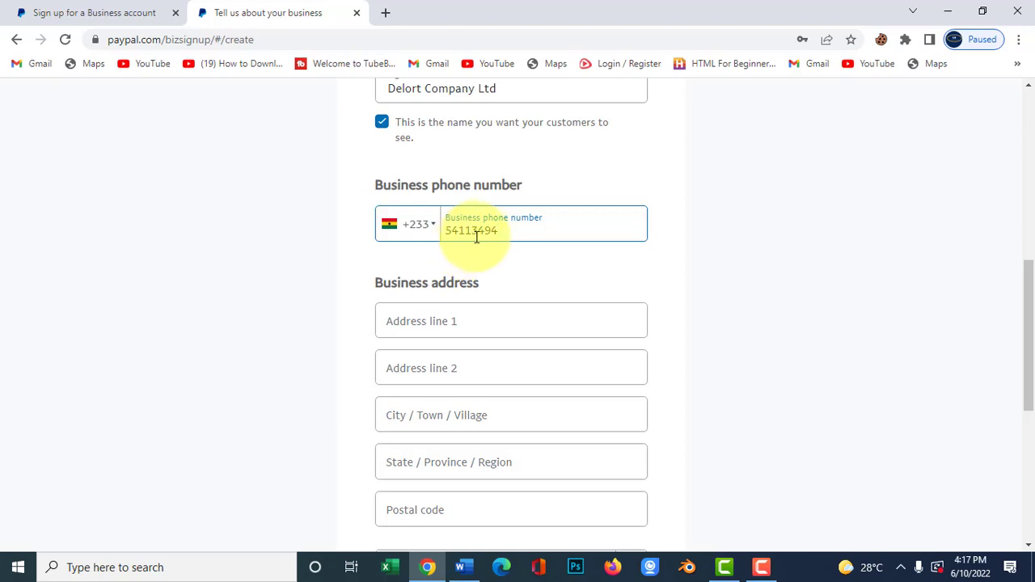
left_click(485, 231)
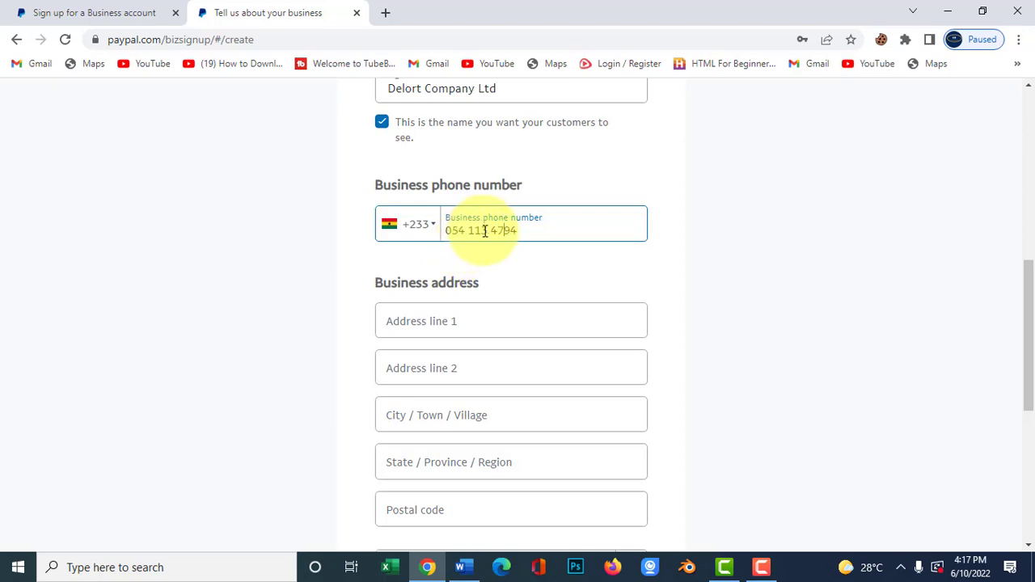
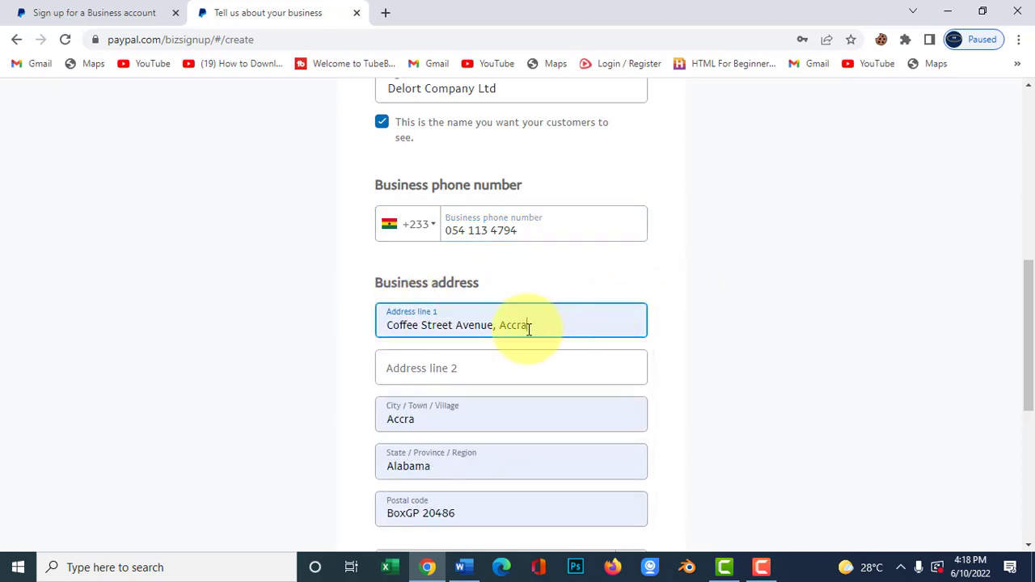
- Go through the business address lines and city field, dismissing the address suggestions
left_click(496, 323)
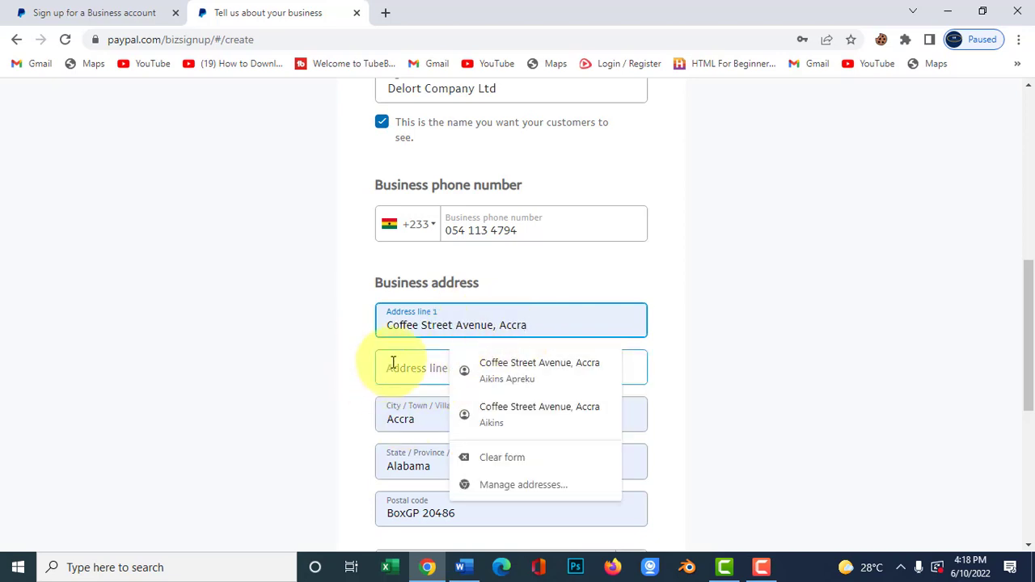
left_click(358, 370)
left_click(434, 380)
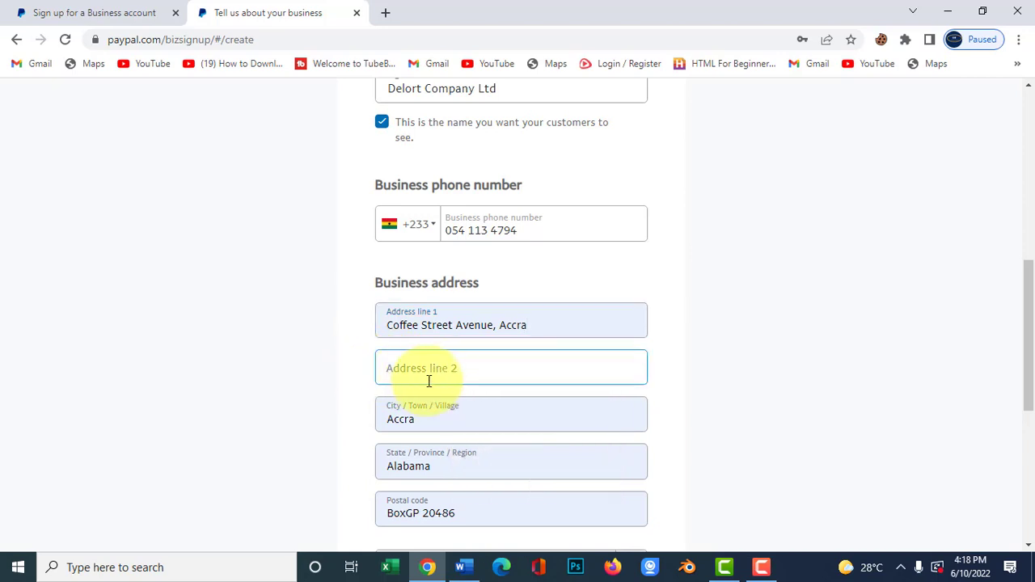
scroll(457, 307, "down", 1)
left_click(467, 338)
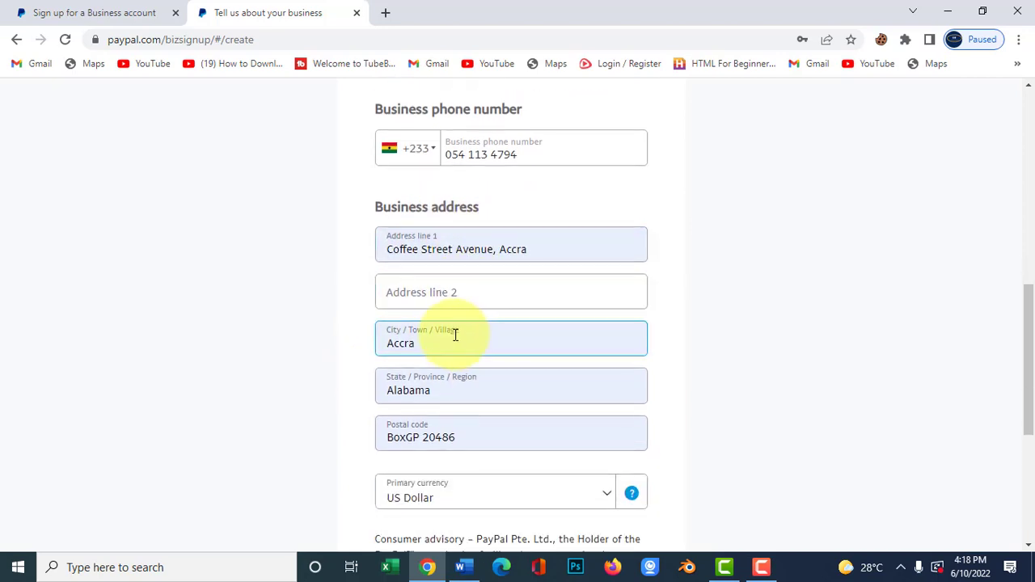
left_click(458, 300)
left_click(508, 267)
left_click(422, 288)
left_click(569, 259)
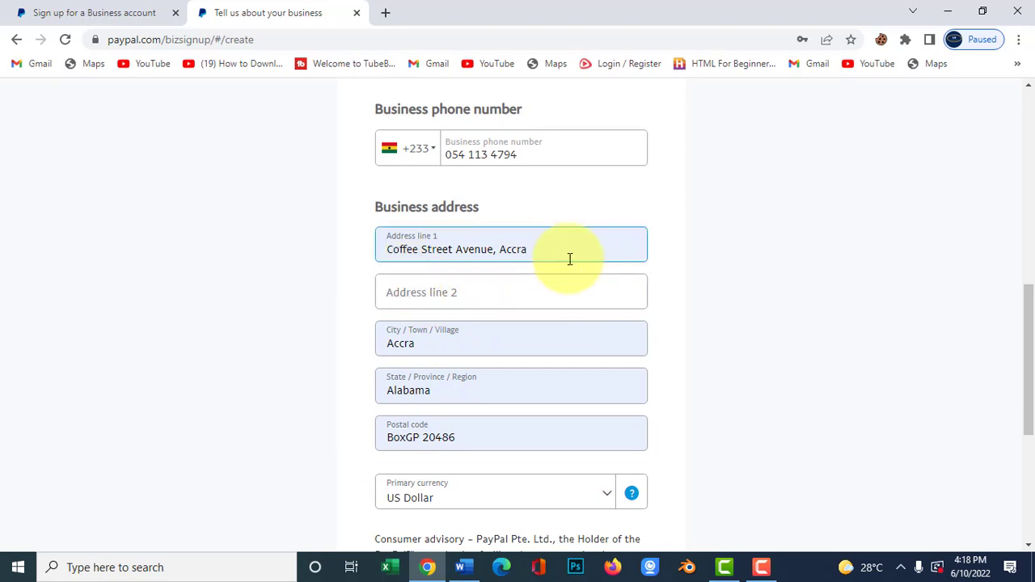
left_click(465, 292)
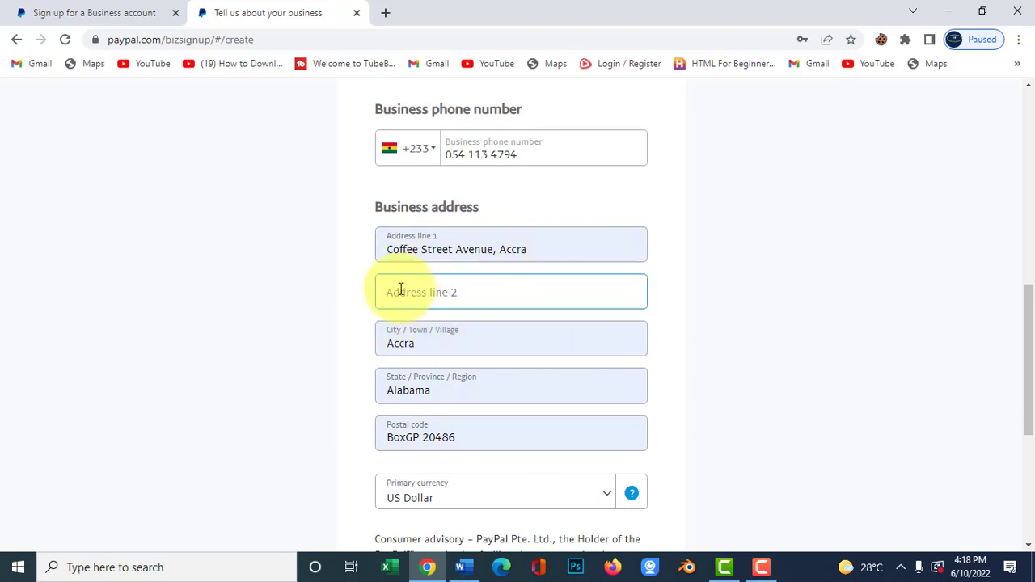
left_click(382, 325)
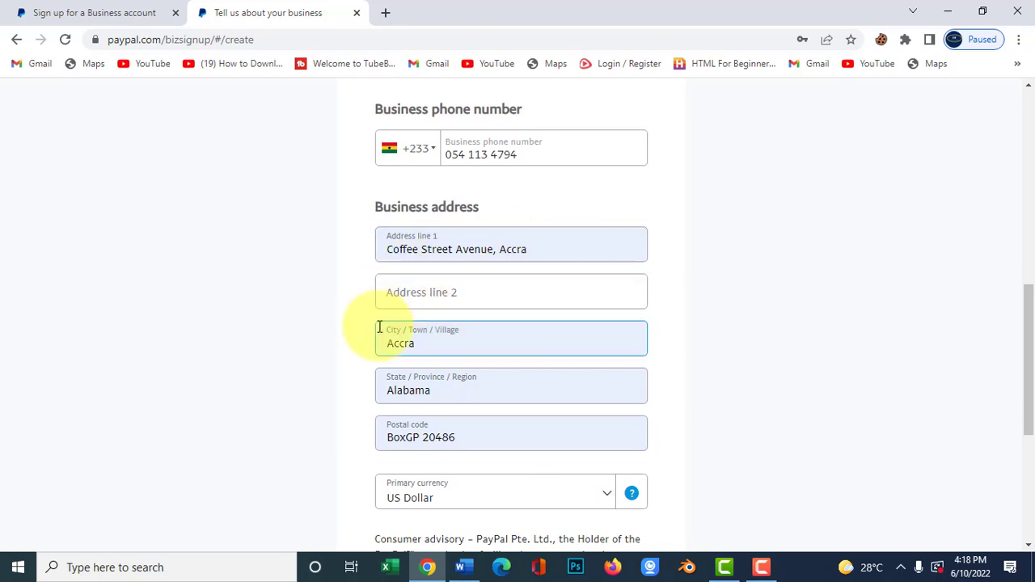
scroll(439, 330, "down", 1)
- Change the region from Alabama to Ghana and shorten the postal code to GP 486
left_click(439, 316)
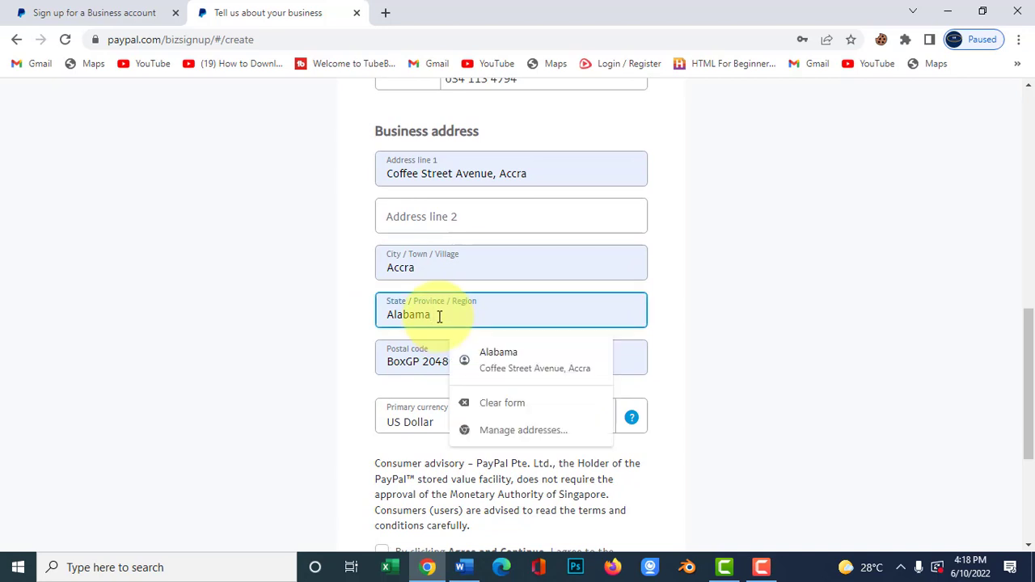
key("BackSpace")
key("BackSpace")
key("BackSpace")
key("BackSpace")
key("BackSpace")
key("BackSpace")
key("BackSpace")
type("gh")
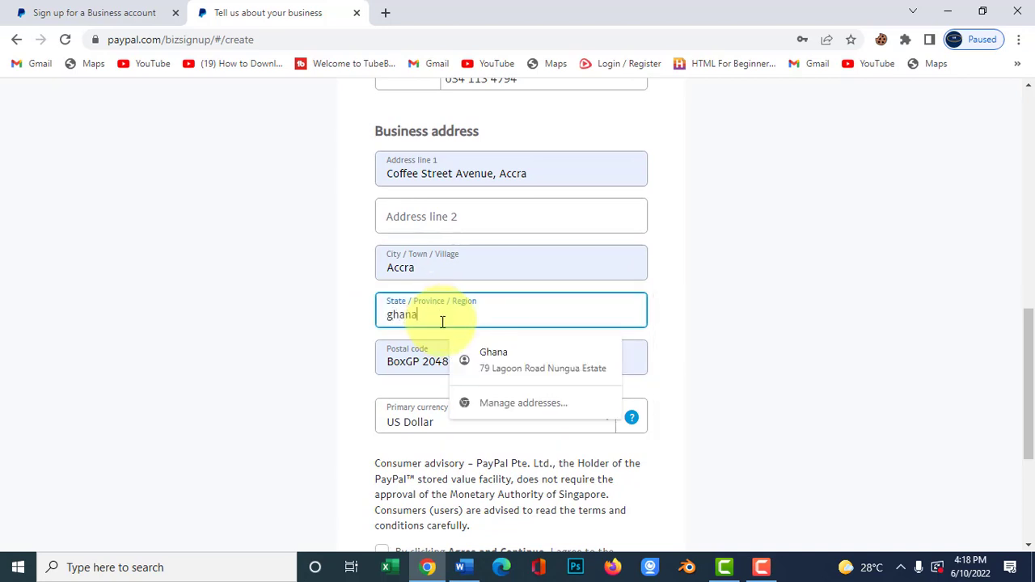
type("ana")
left_click(485, 359)
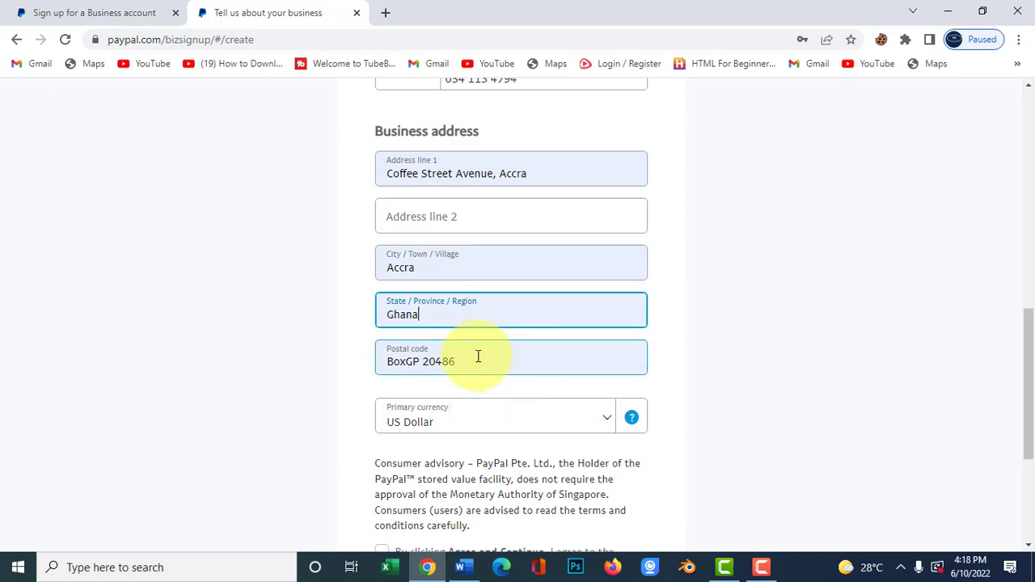
left_click(411, 360)
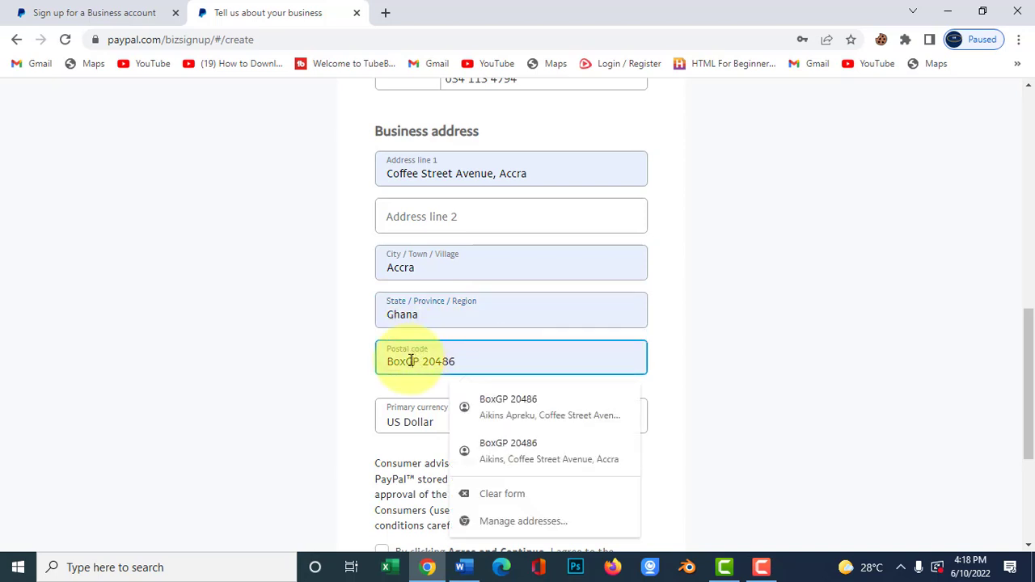
key("BackSpace")
key("BackSpace")
key("BackSpace")
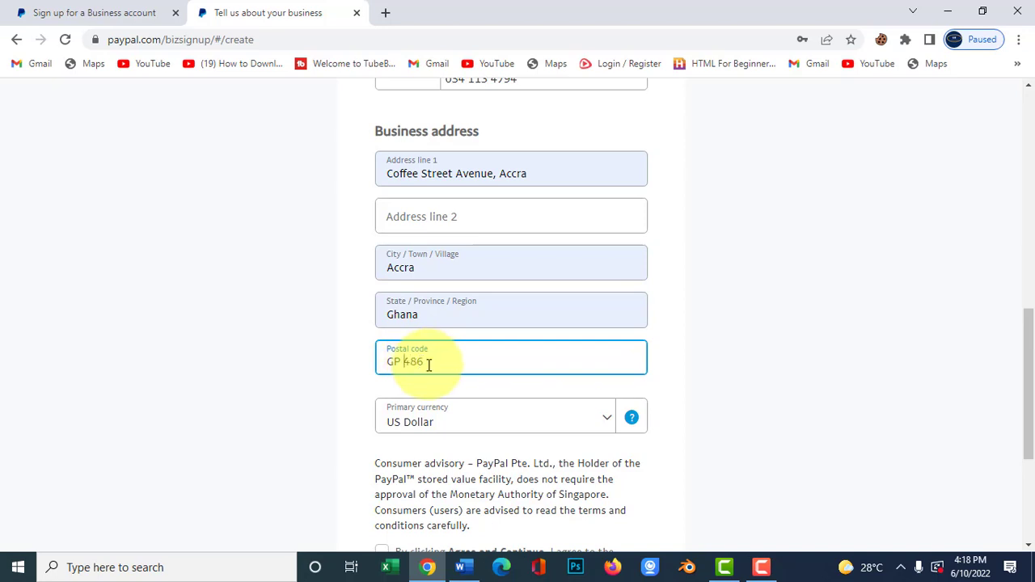
- Accept the user agreement and privacy statement and continue to the next page
scroll(480, 356, "down", 1)
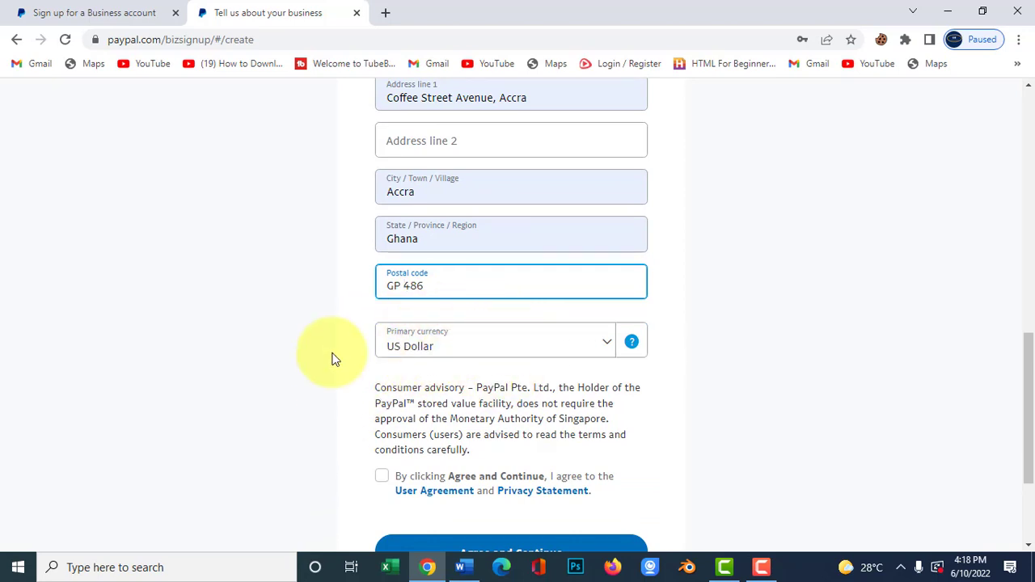
scroll(405, 384, "down", 1)
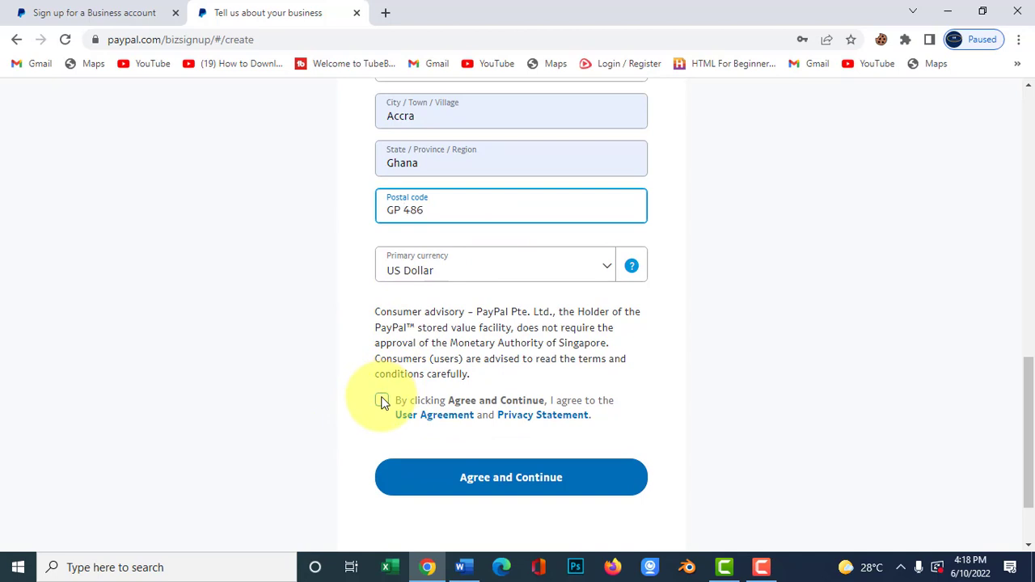
left_click(381, 401)
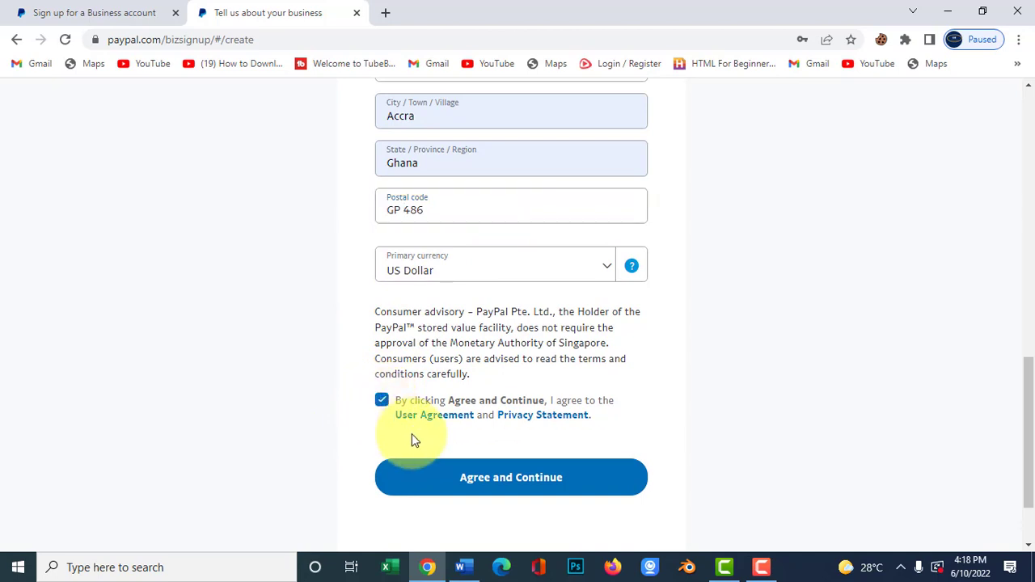
left_click(467, 471)
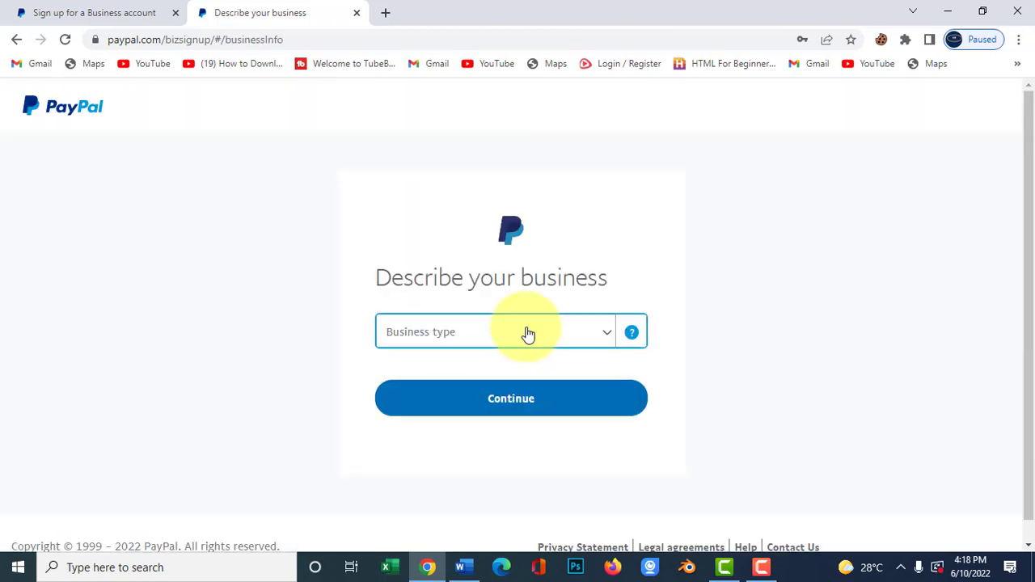
- Set the business type to Individual/Sole Proprietorship
left_click(527, 332)
scroll(423, 388, "down", 2)
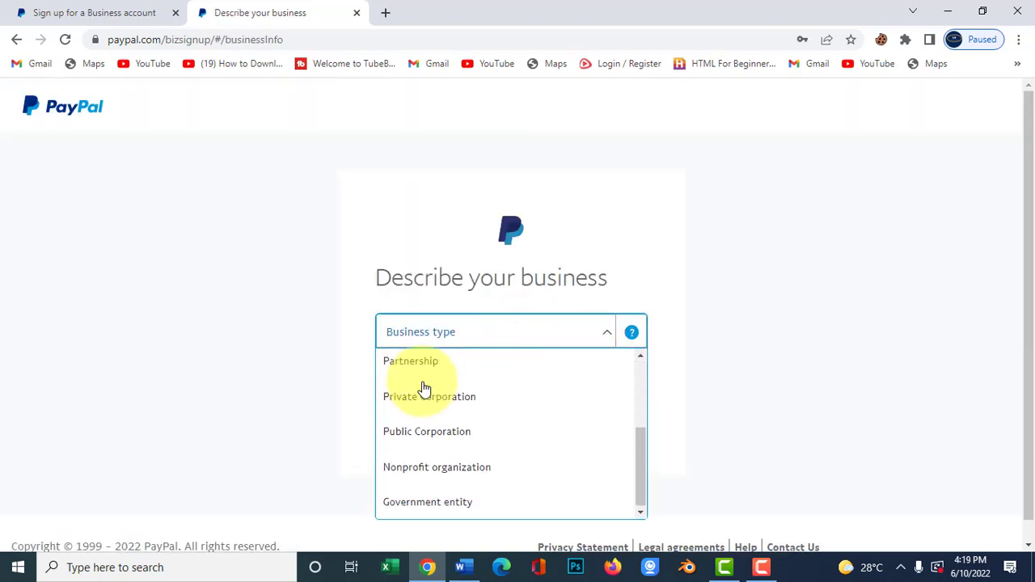
scroll(425, 386, "up", 1)
scroll(425, 386, "up", 1)
scroll(425, 386, "down", 2)
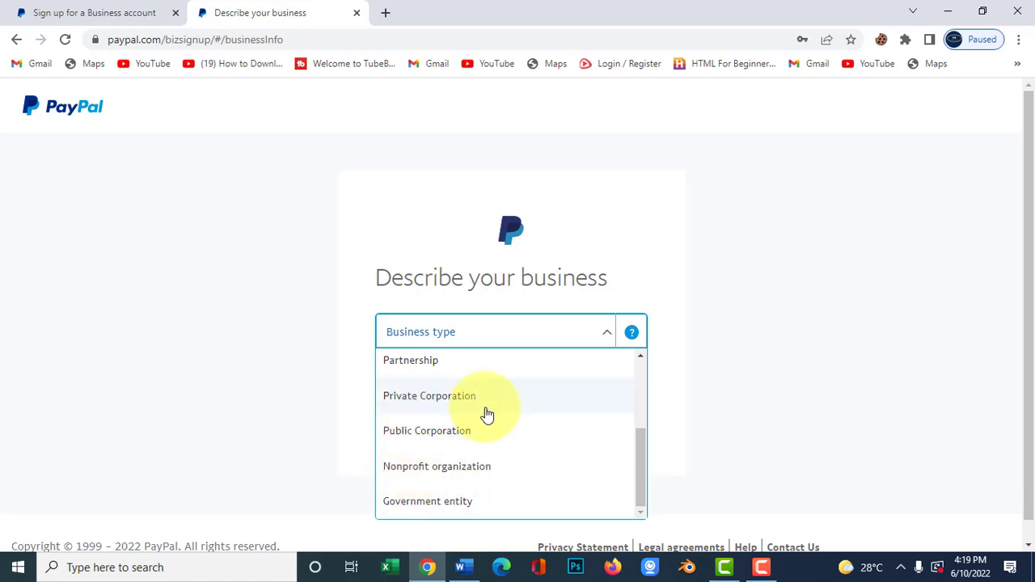
scroll(426, 391, "up", 5)
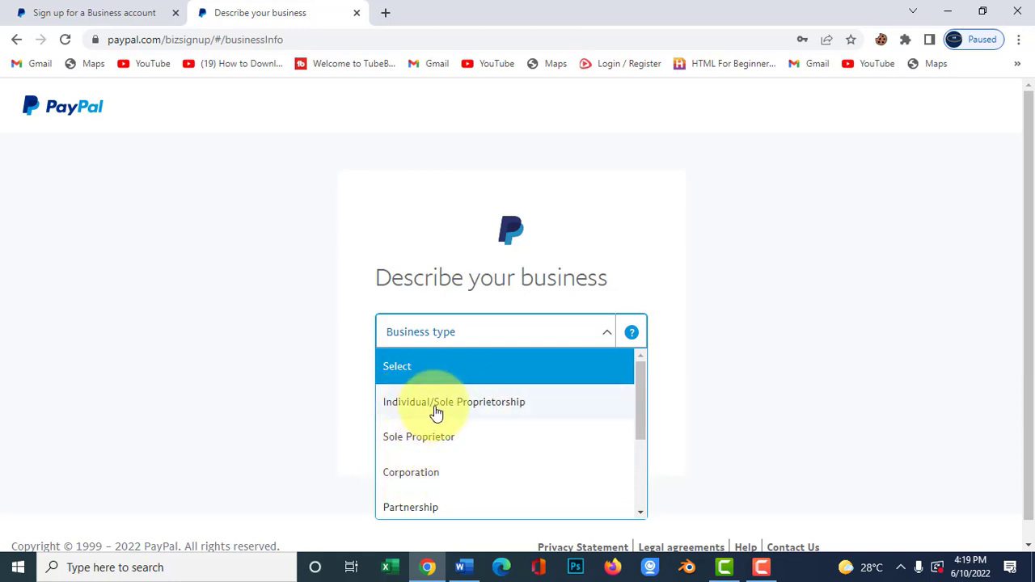
left_click(437, 412)
- Search 'Dig', pick Digital Goods Media-Books, Movies, Music, leave website blank, and continue
left_click(407, 383)
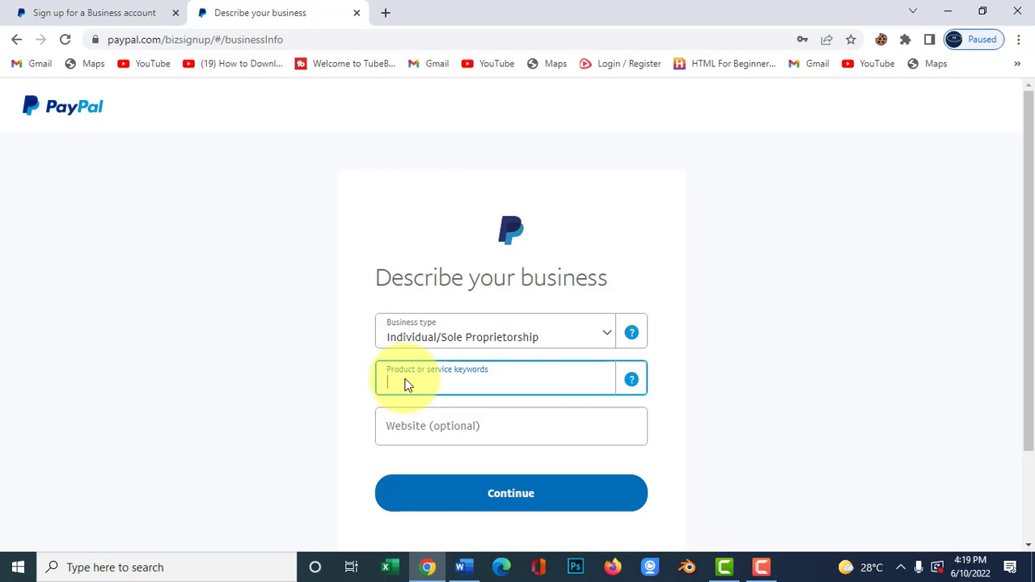
type("Dig")
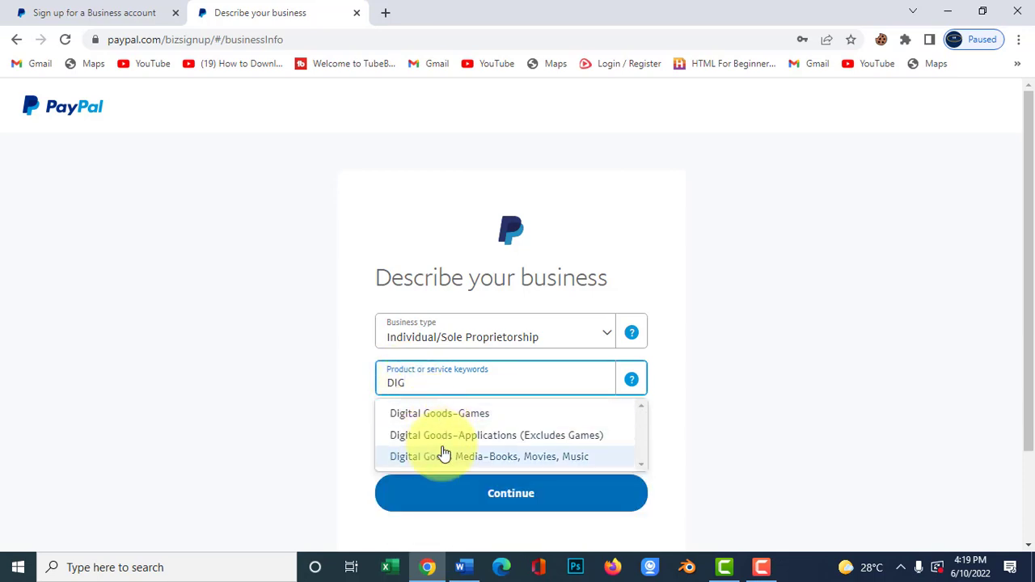
left_click(443, 457)
left_click(441, 441)
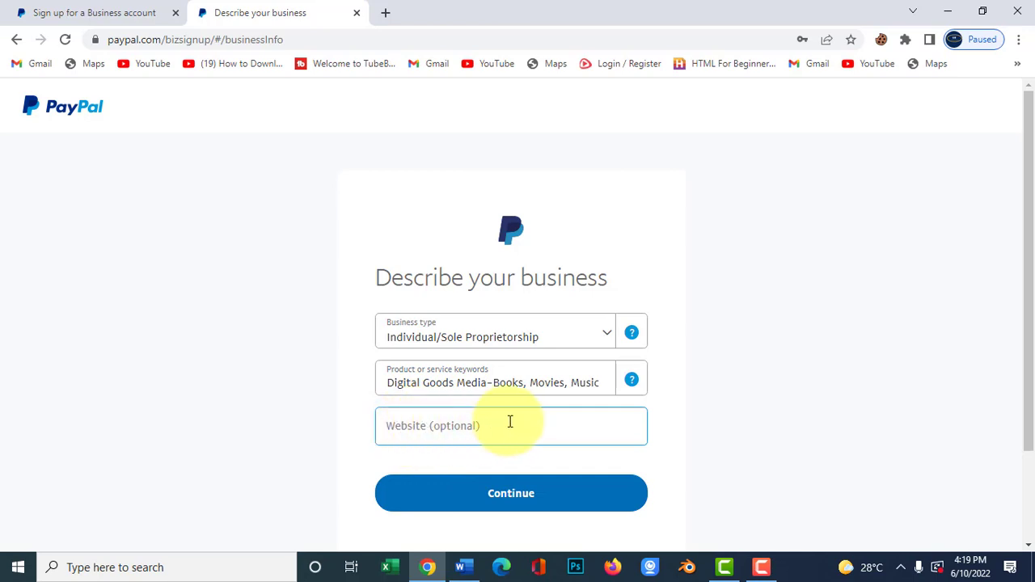
left_click(467, 495)
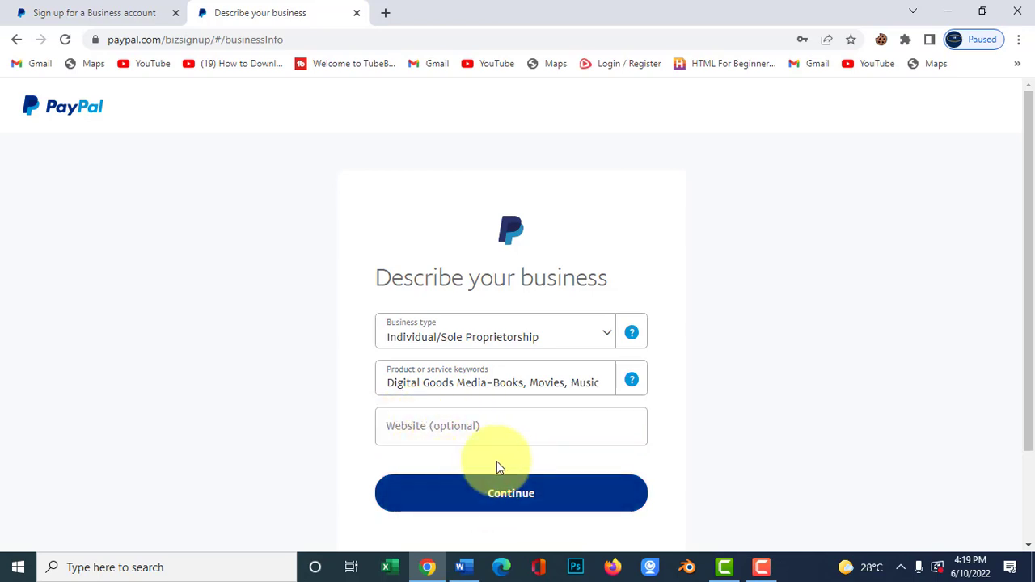
left_click(490, 498)
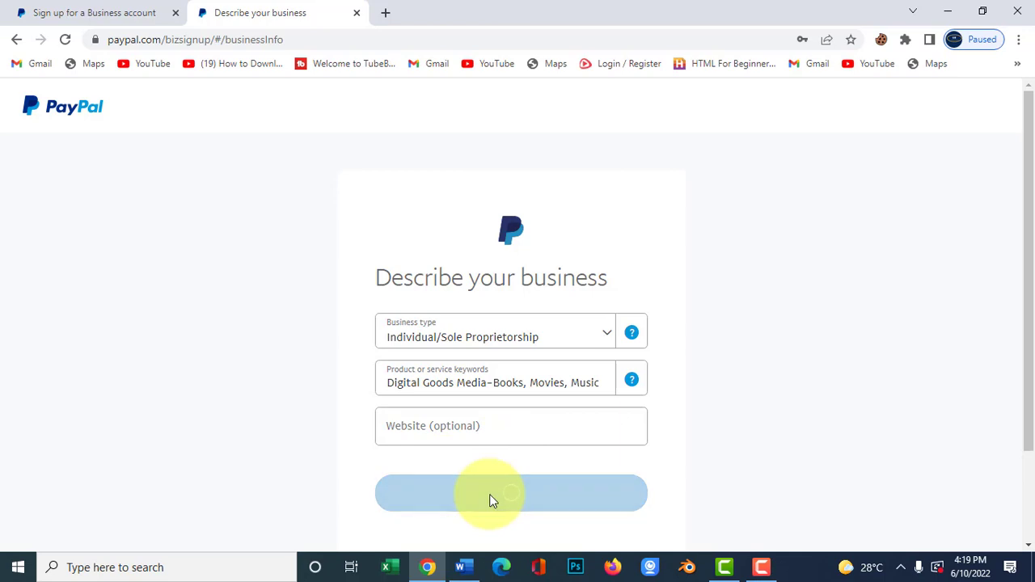
scroll(520, 434, "down", 2)
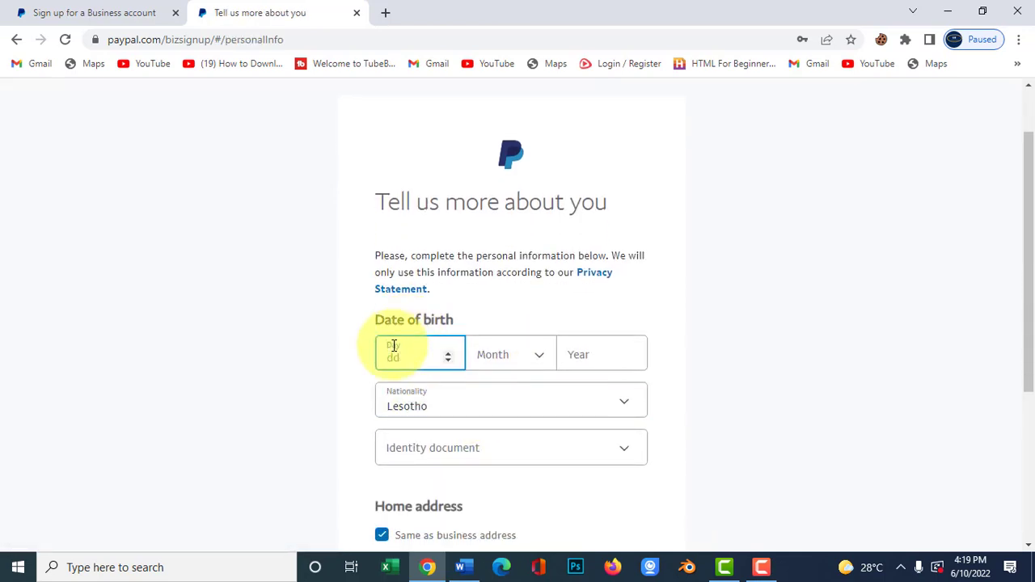
- Set the birth month to May in the date of birth
left_click(474, 359)
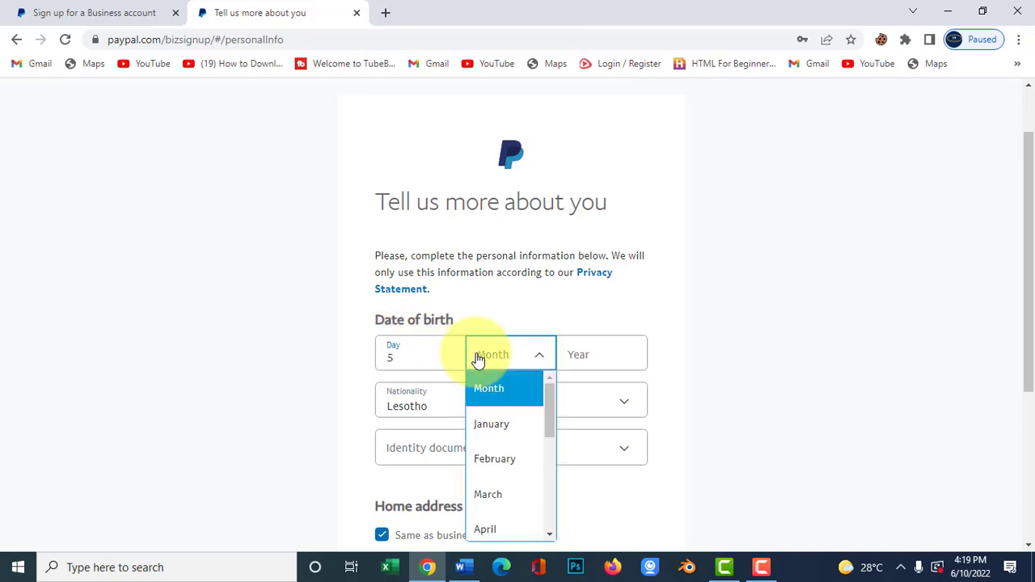
left_click_drag(547, 427, 536, 458)
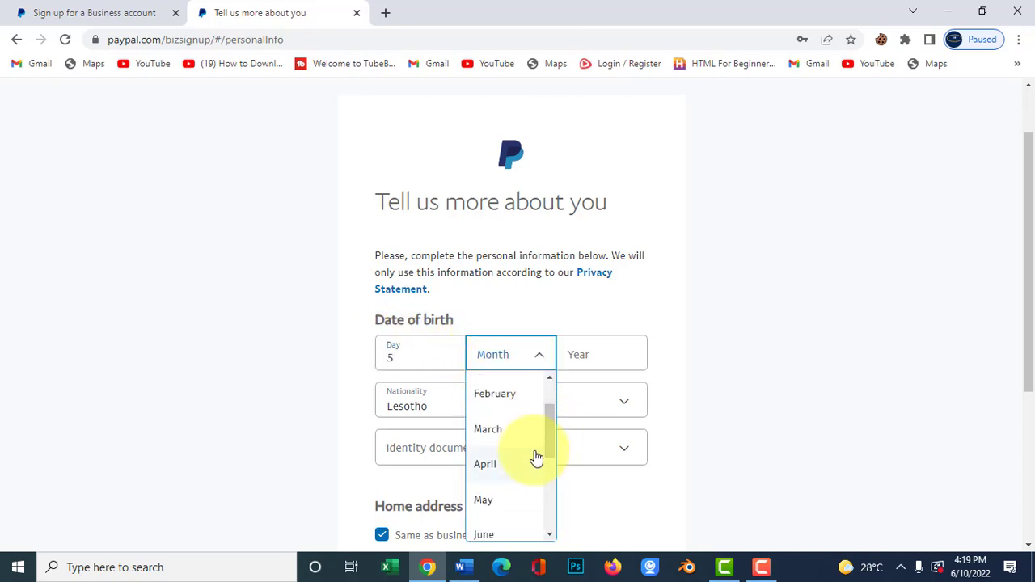
left_click(499, 505)
left_click(587, 360)
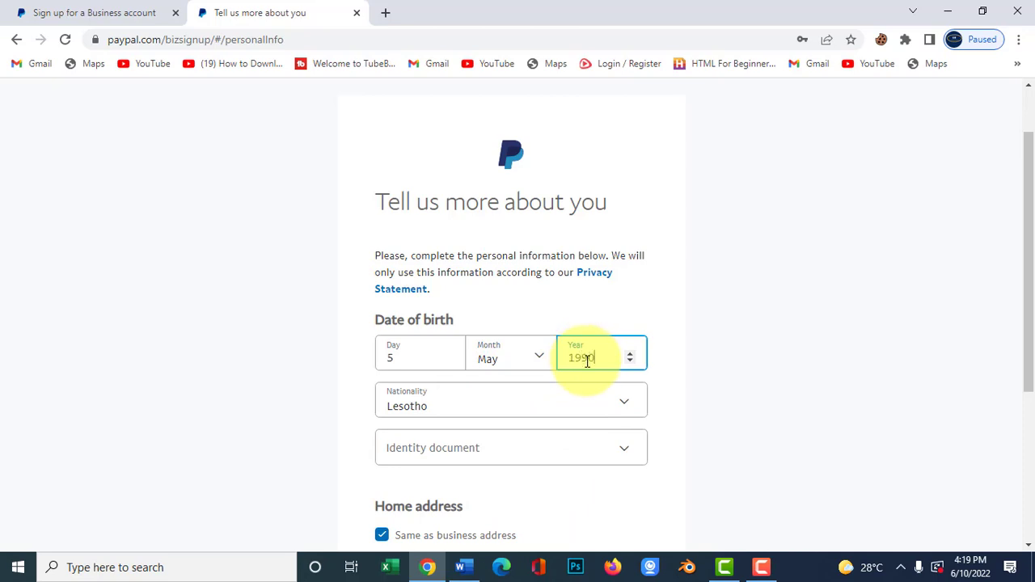
- Select Ghana as the nationality
left_click(525, 412)
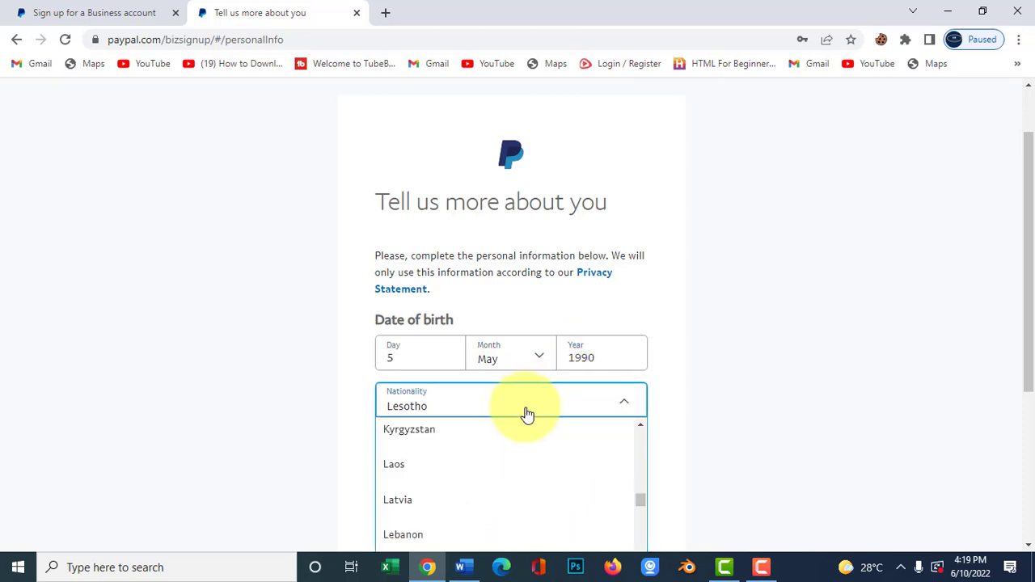
scroll(668, 463, "down", 3)
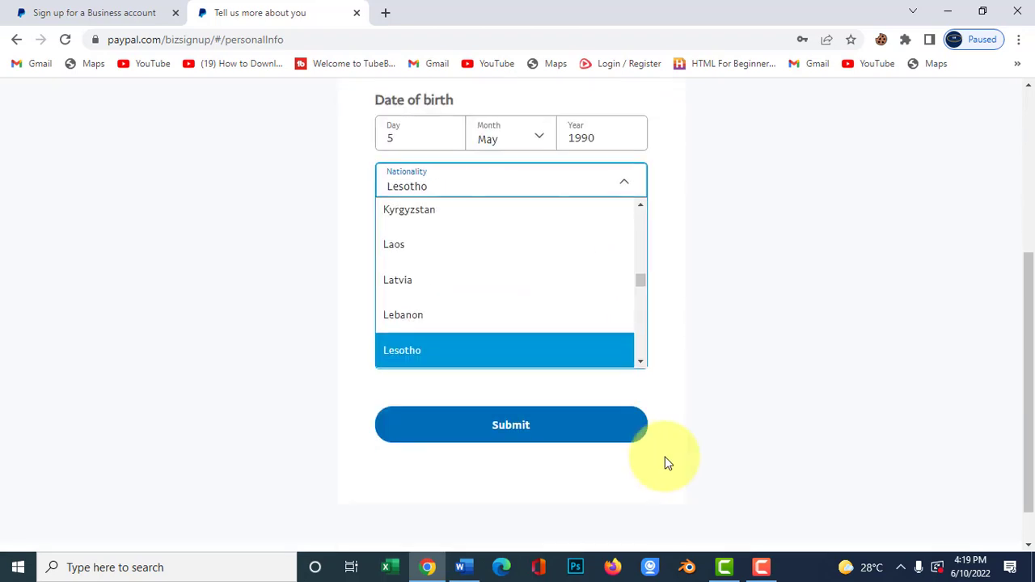
scroll(612, 296, "up", 1)
scroll(640, 278, "down", 2)
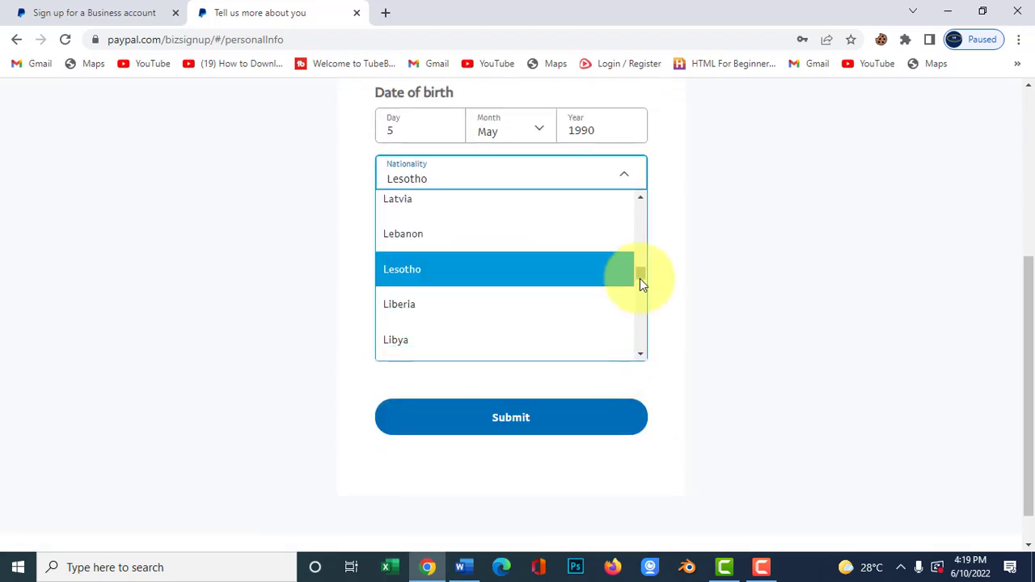
scroll(639, 277, "up", 8)
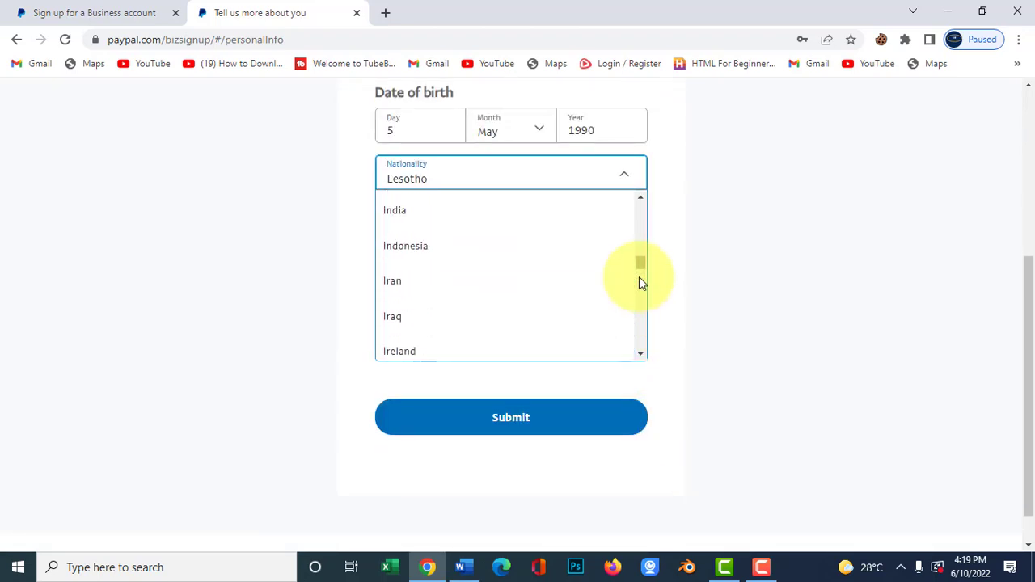
scroll(639, 277, "up", 6)
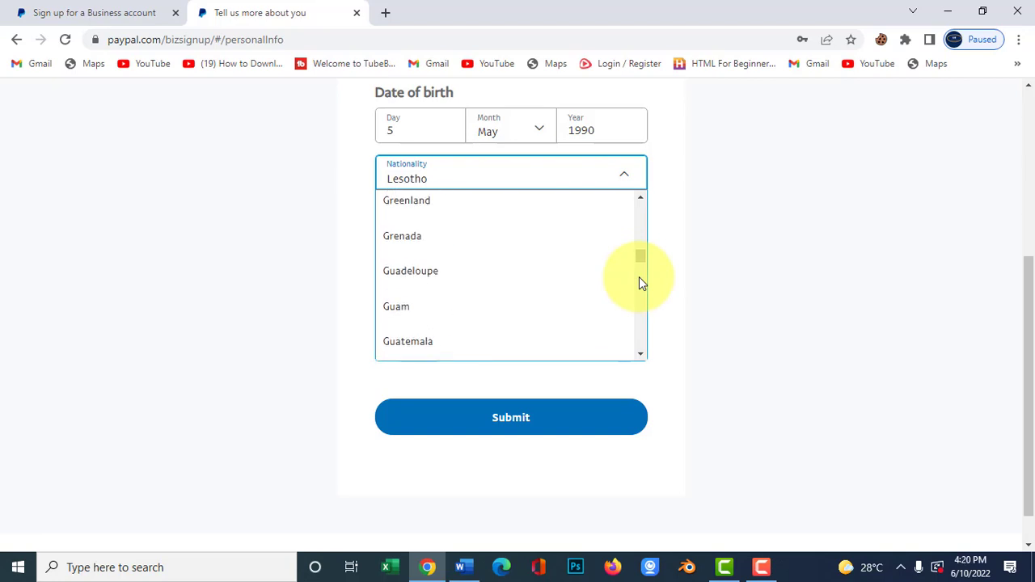
scroll(639, 277, "up", 3)
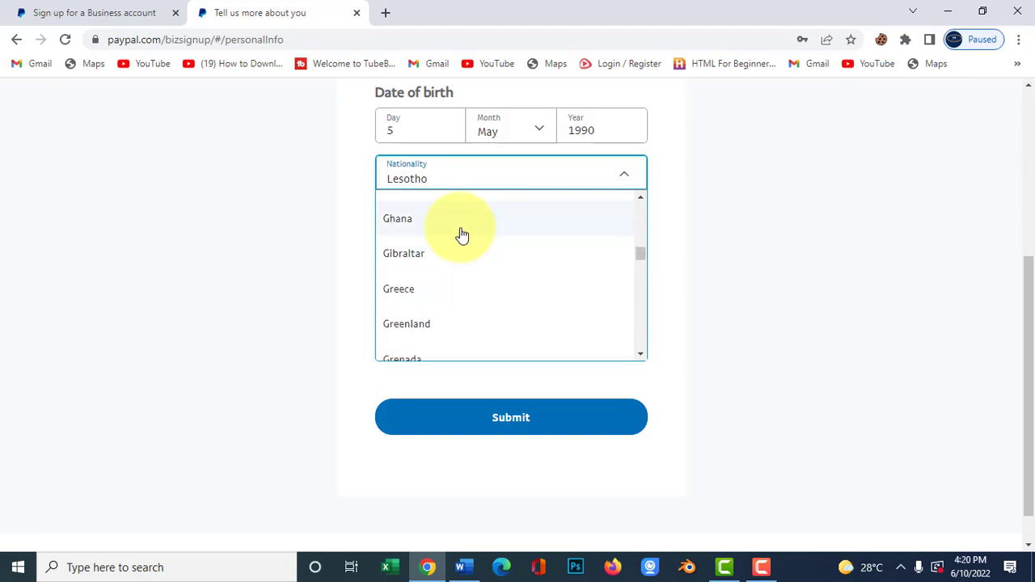
left_click(461, 235)
- Choose National ID as the identity document, enter its number, and submit
left_click(552, 233)
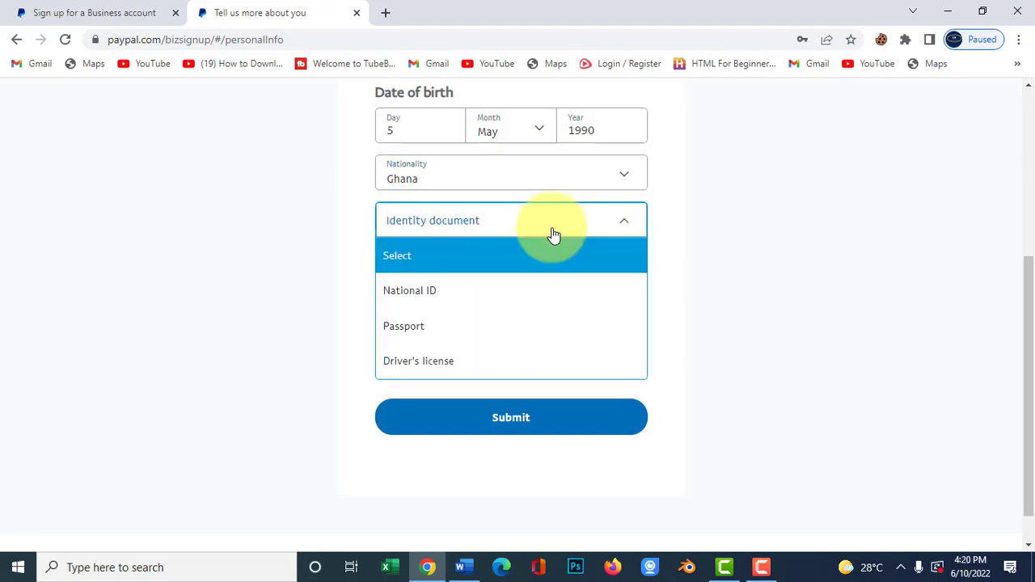
left_click(458, 293)
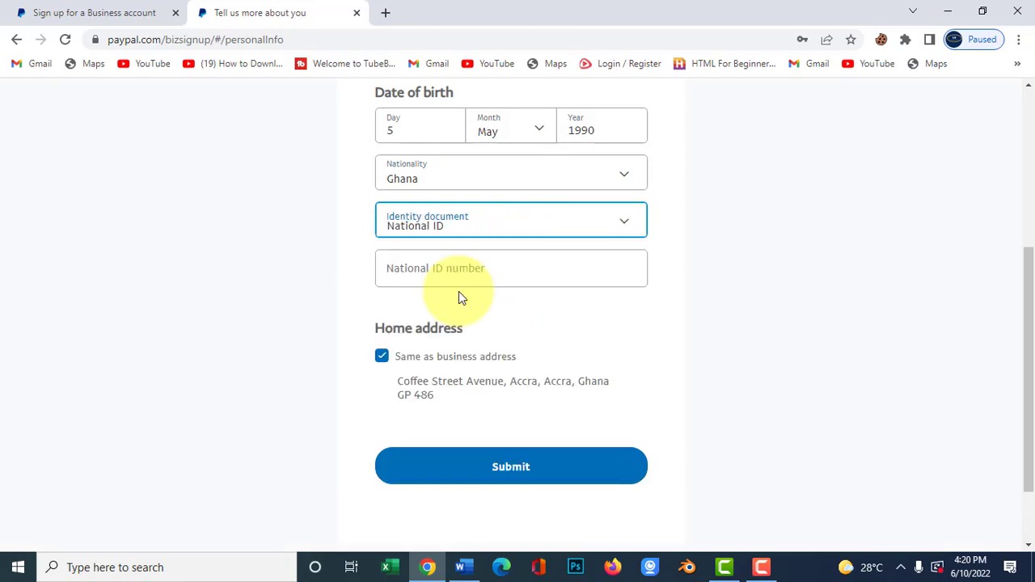
left_click(389, 263)
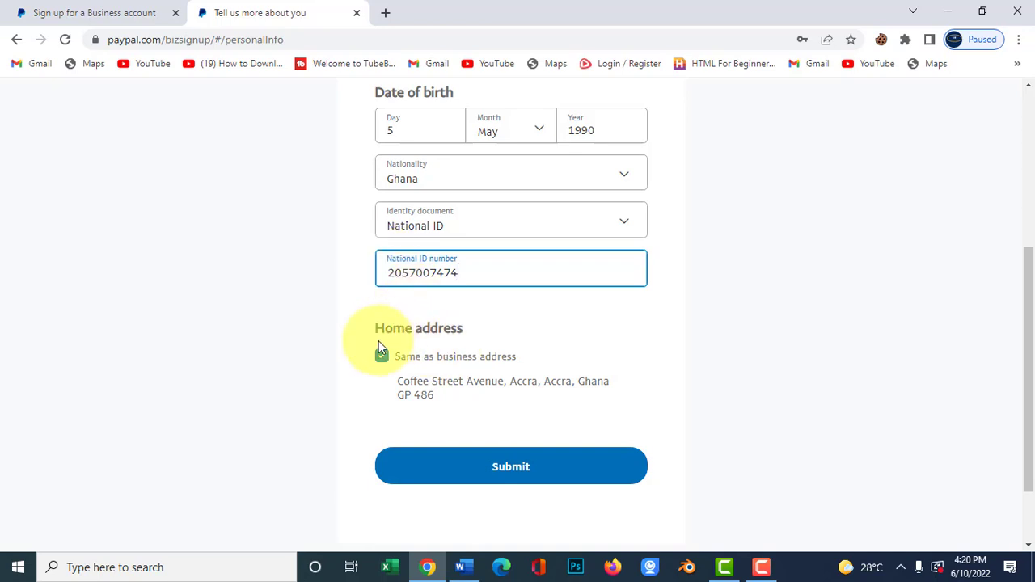
left_click(468, 460)
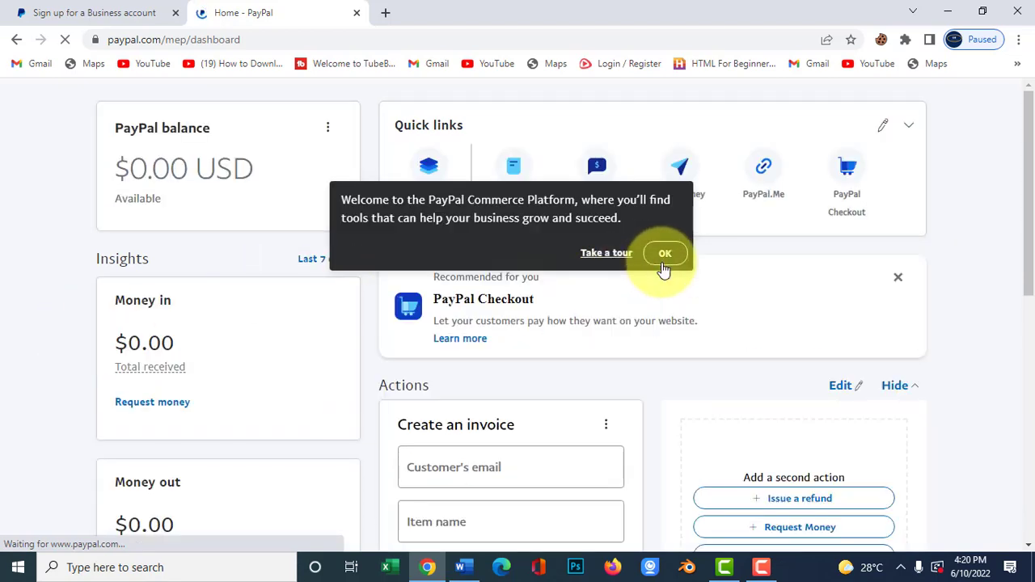
- Dismiss the welcome popup and browse the dashboard cards showing $0.00 balances
left_click(663, 255)
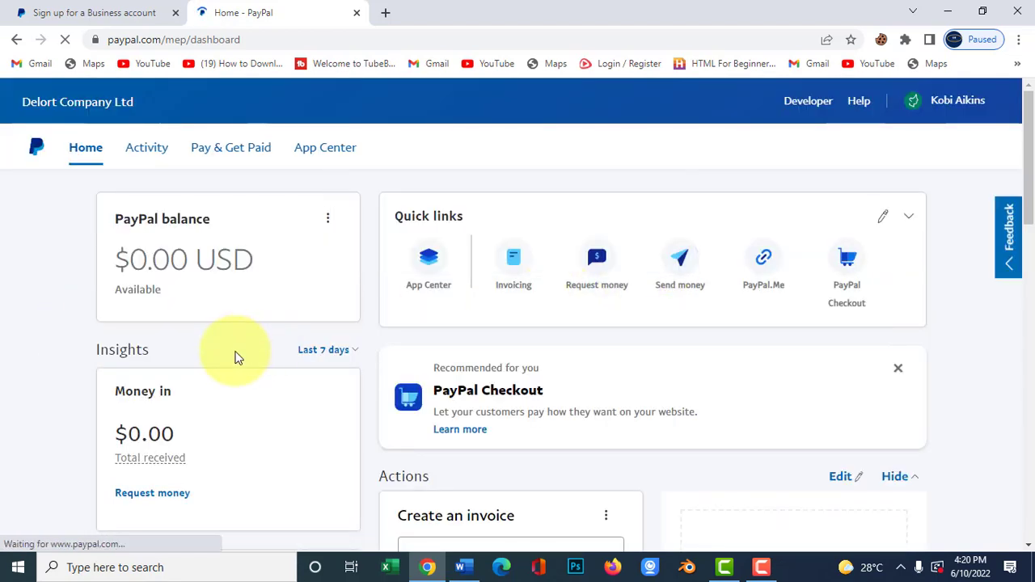
scroll(236, 359, "down", 1)
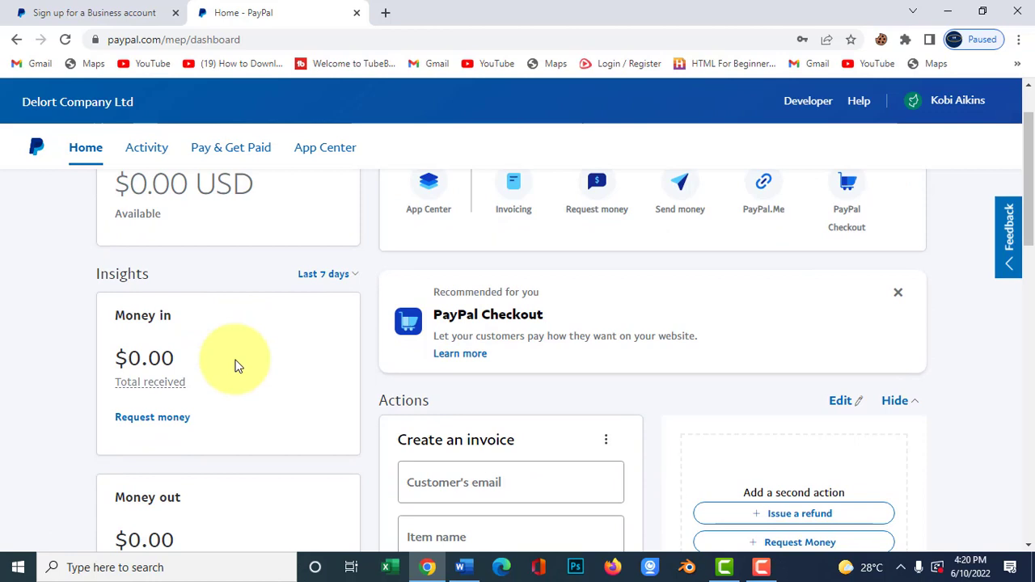
scroll(236, 365, "up", 1)
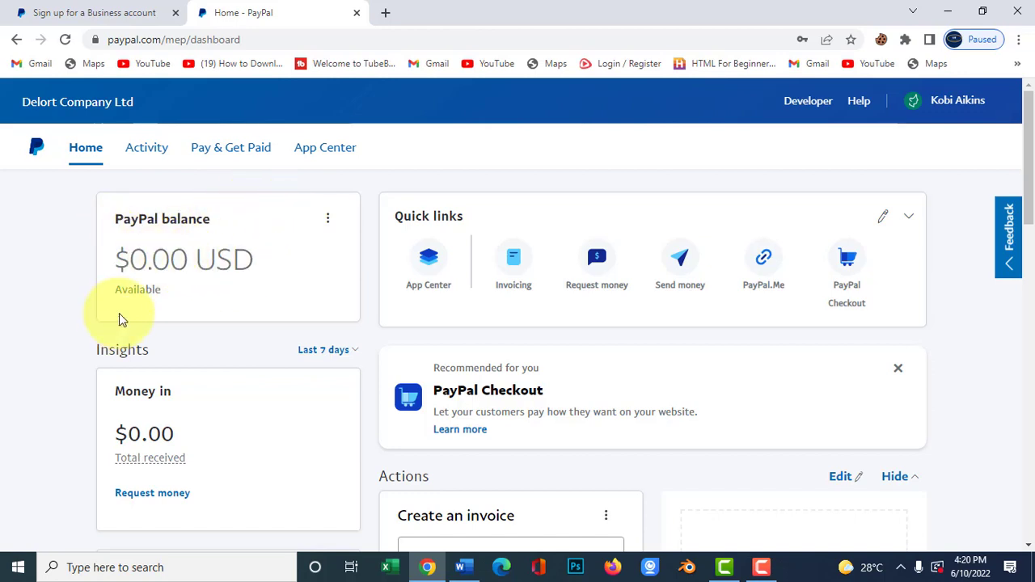
scroll(178, 352, "down", 2)
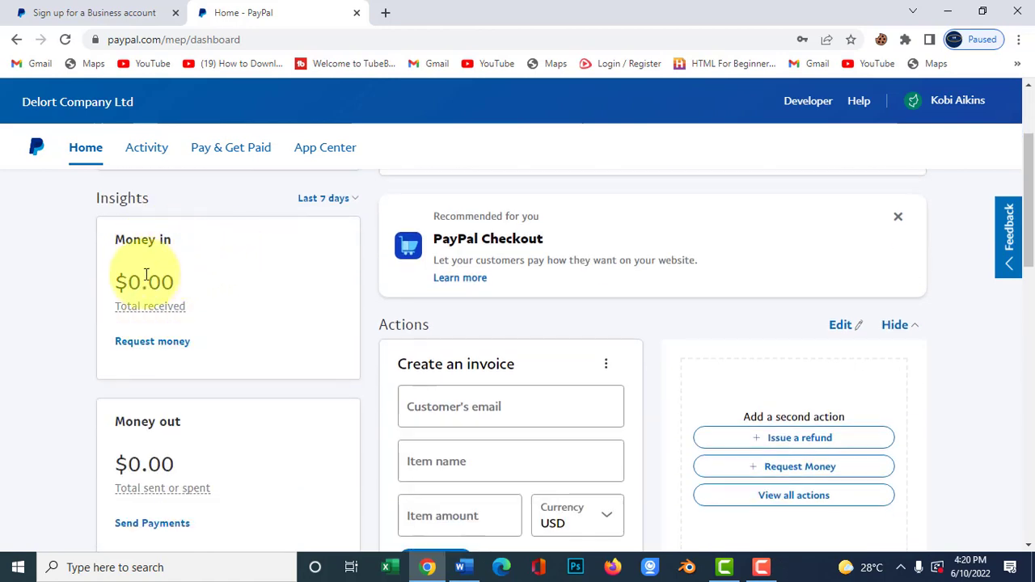
mouse_move(146, 315)
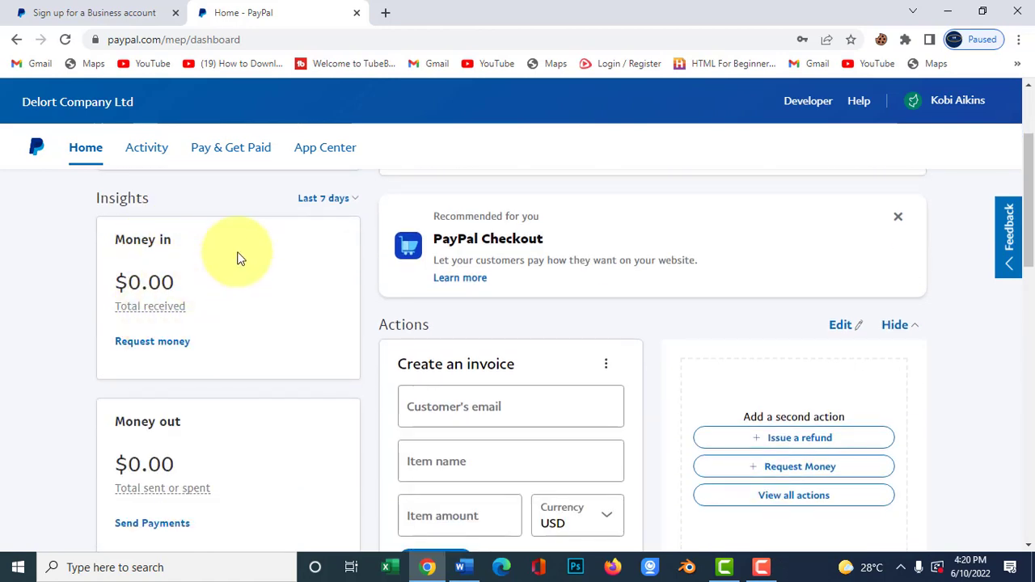
scroll(205, 374, "down", 1)
scroll(206, 368, "down", 2)
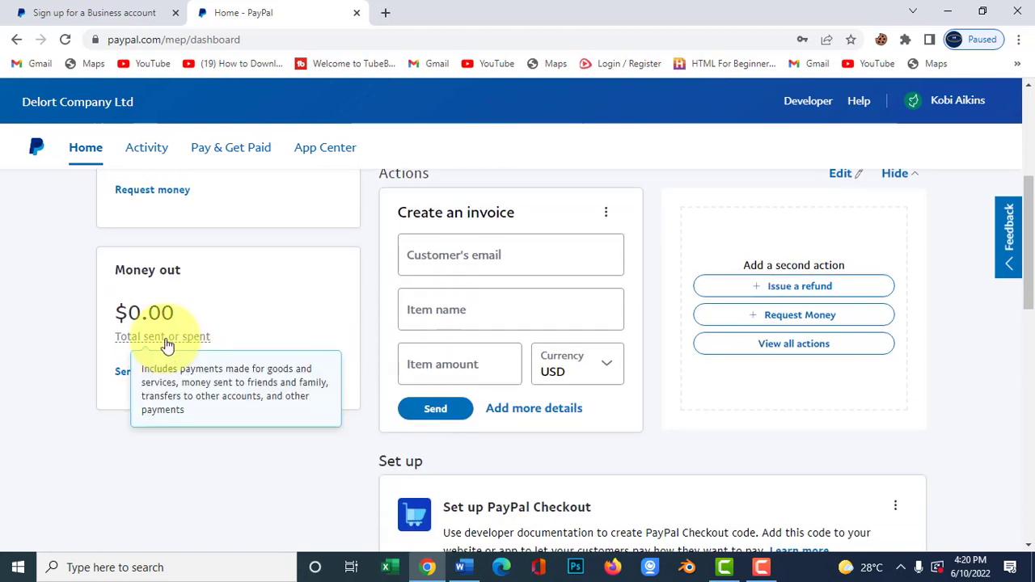
mouse_move(203, 354)
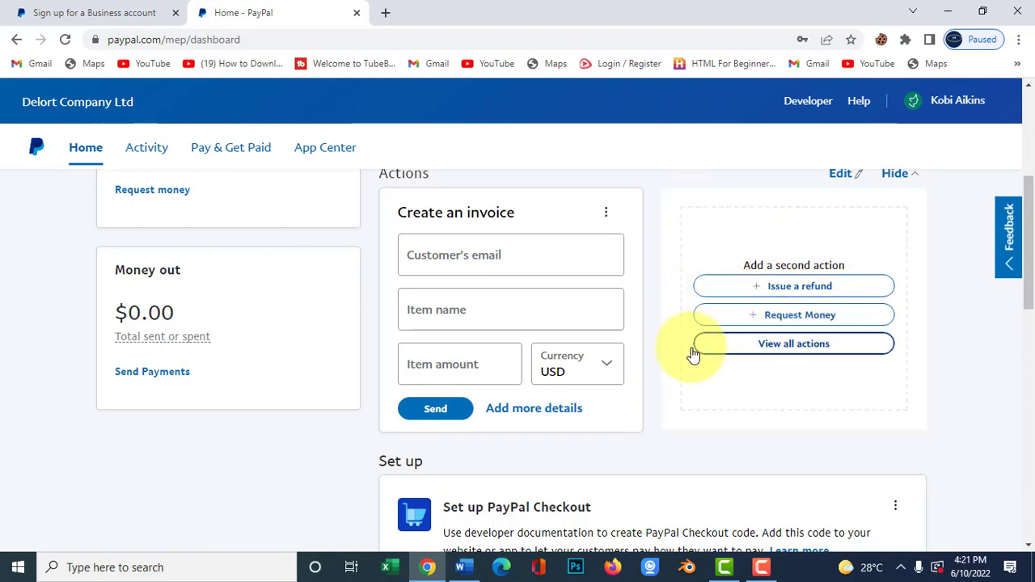
- Open See details for 'Link and confirm my debit or credit card' under Notifications
scroll(659, 380, "down", 5)
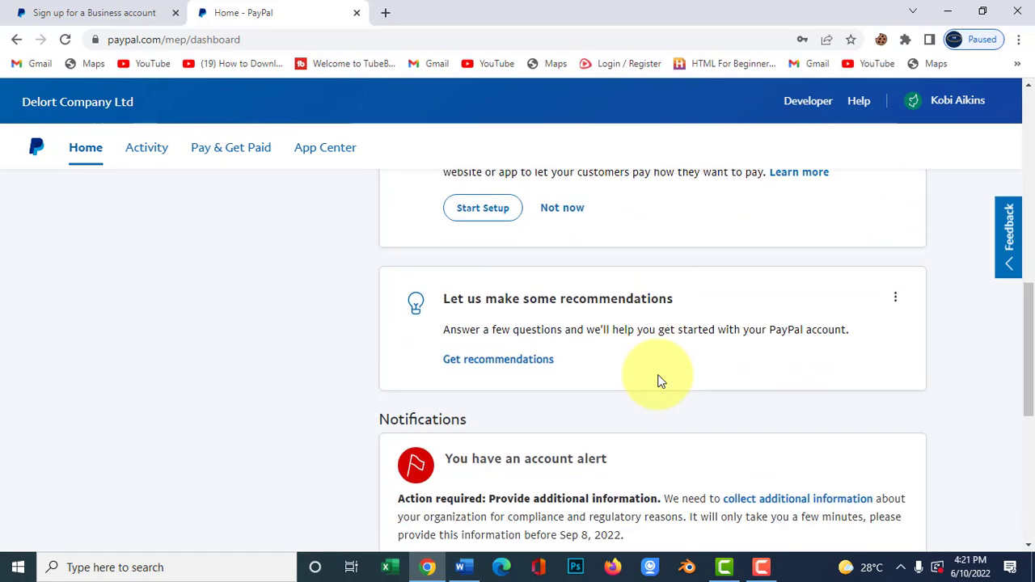
scroll(461, 372, "down", 3)
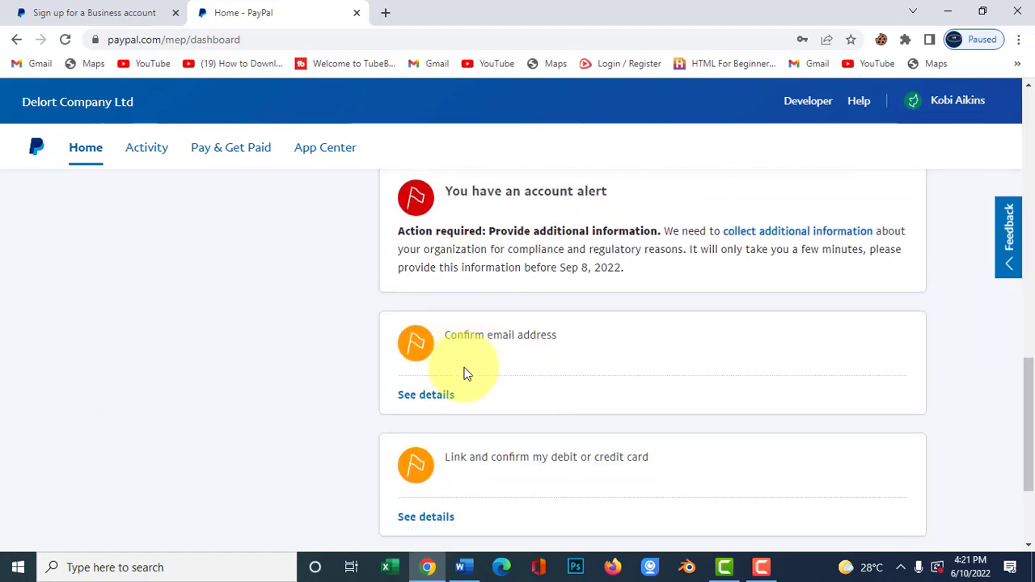
scroll(465, 374, "down", 2)
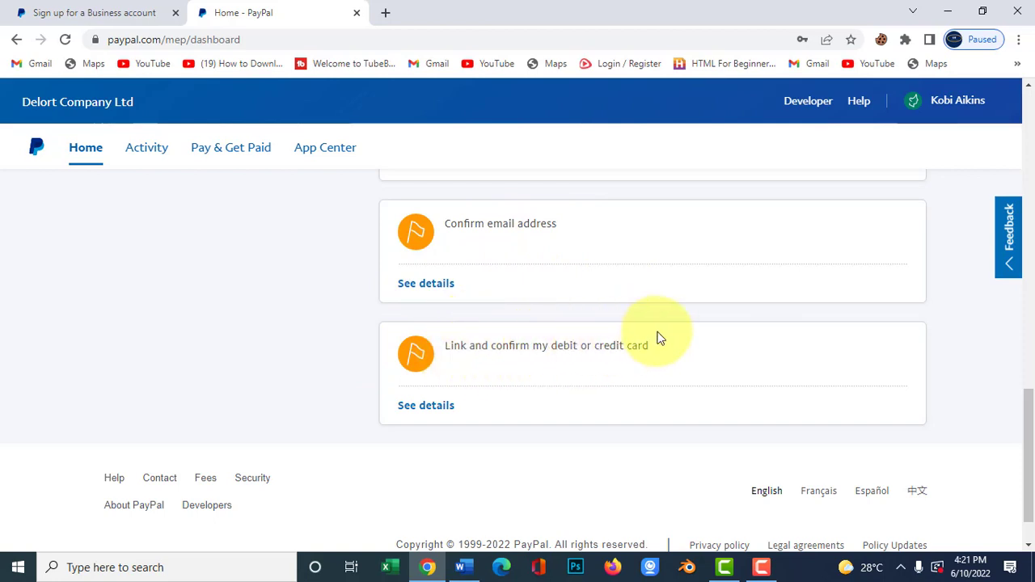
left_click(442, 407)
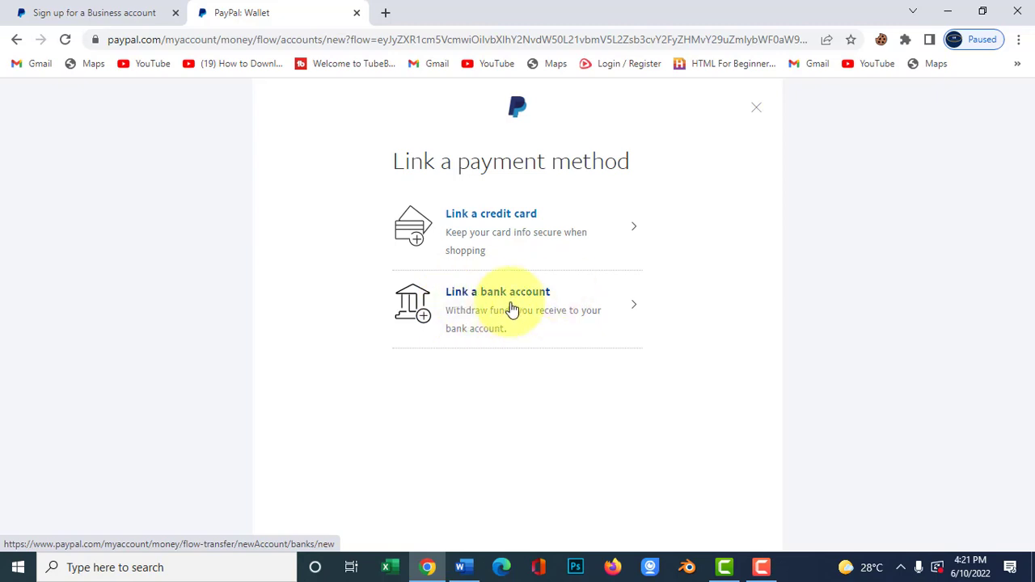
- Choose Link a credit card and set the card type to Visa
left_click(629, 231)
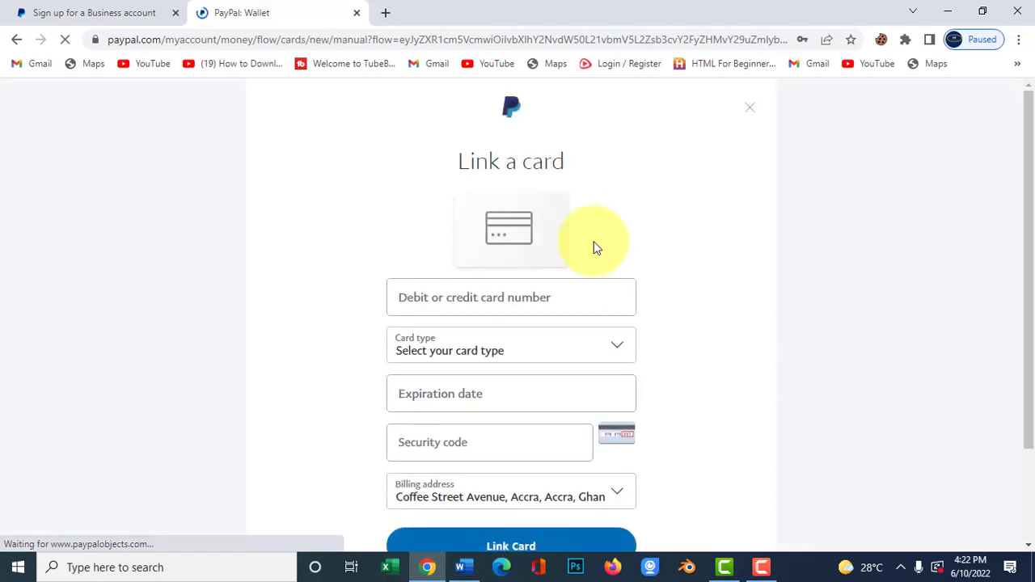
left_click(412, 307)
scroll(411, 307, "down", 1)
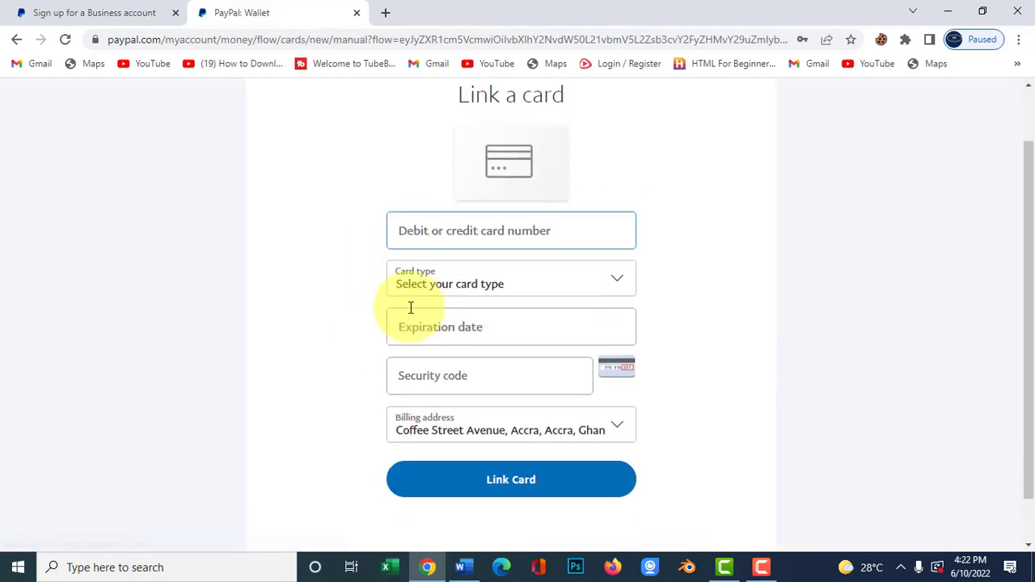
left_click(521, 221)
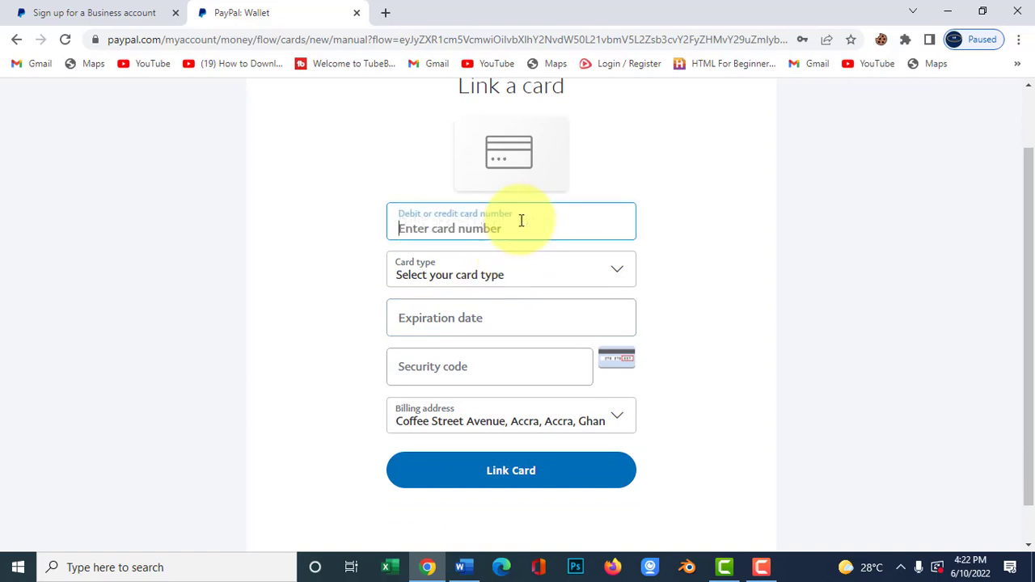
left_click(491, 274)
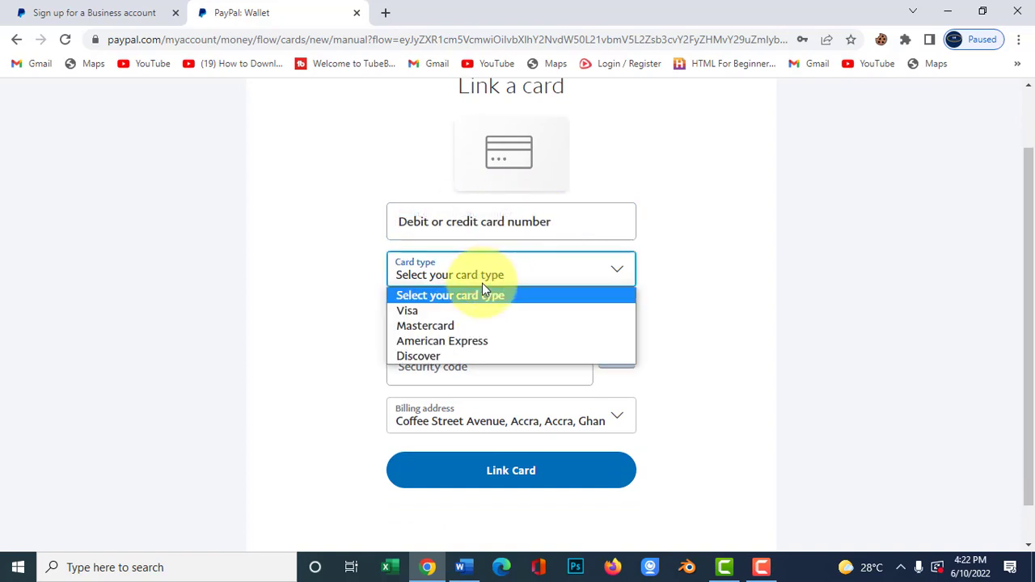
left_click(438, 310)
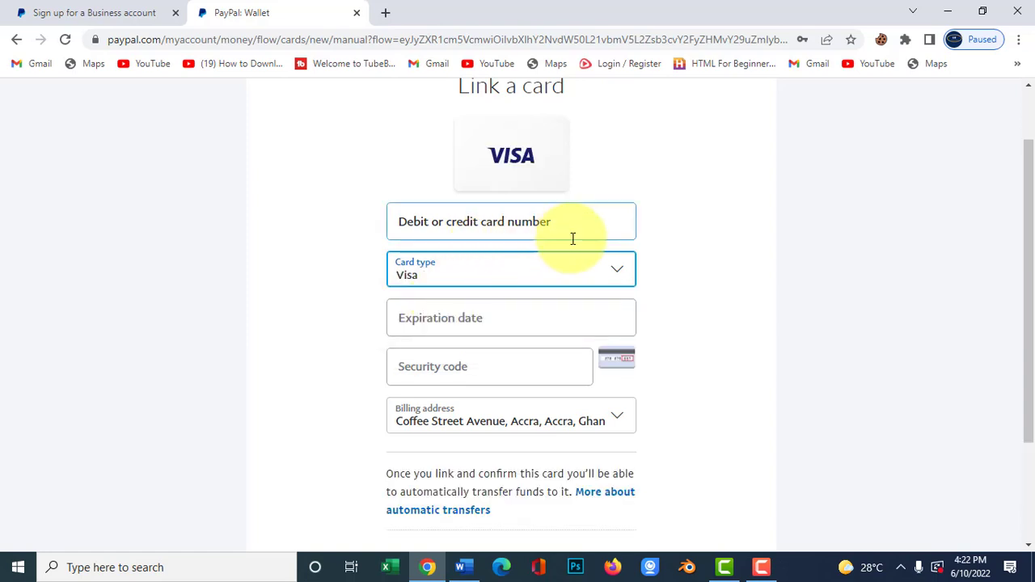
left_click(580, 267)
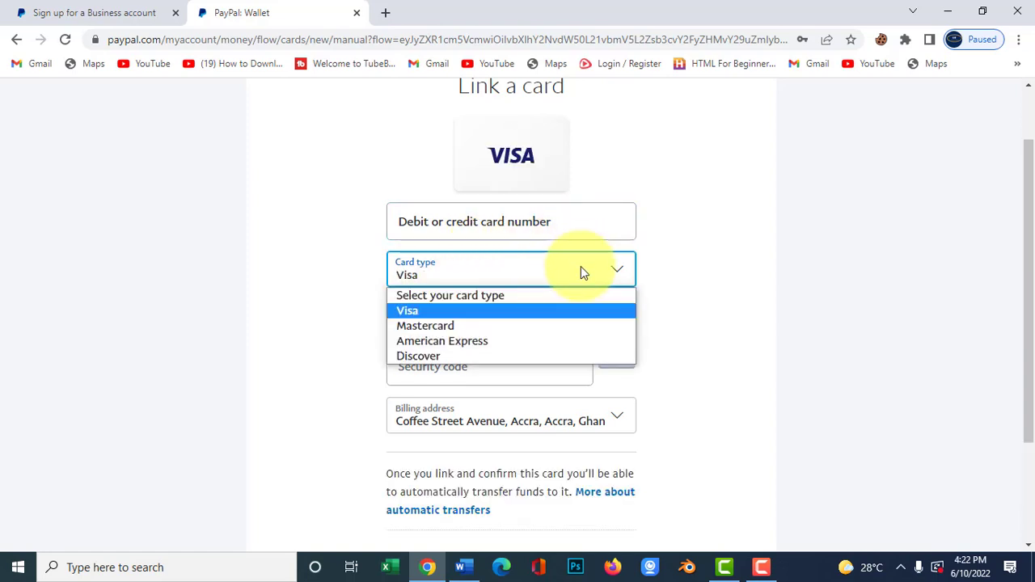
left_click(413, 316)
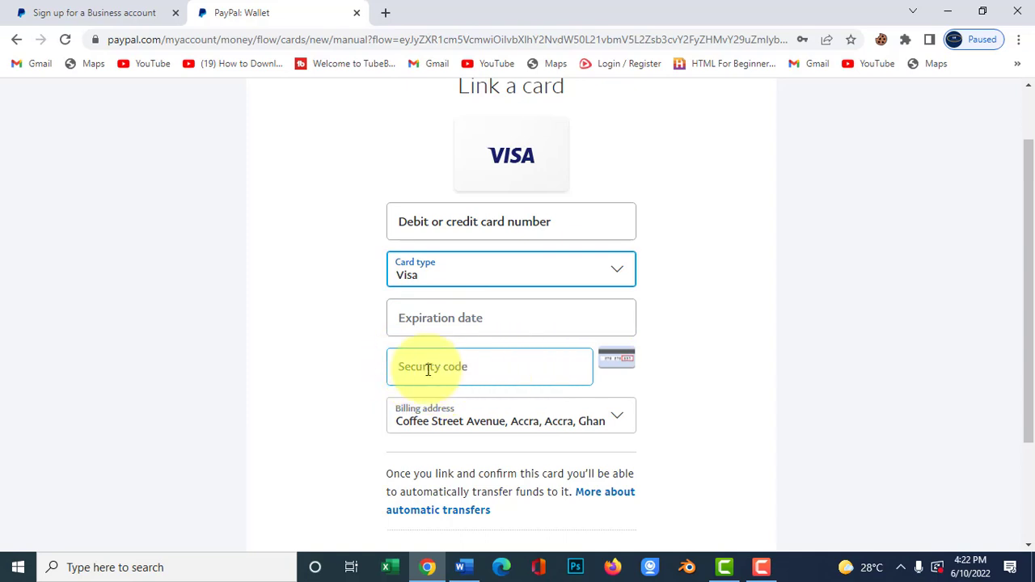
scroll(433, 369, "down", 1)
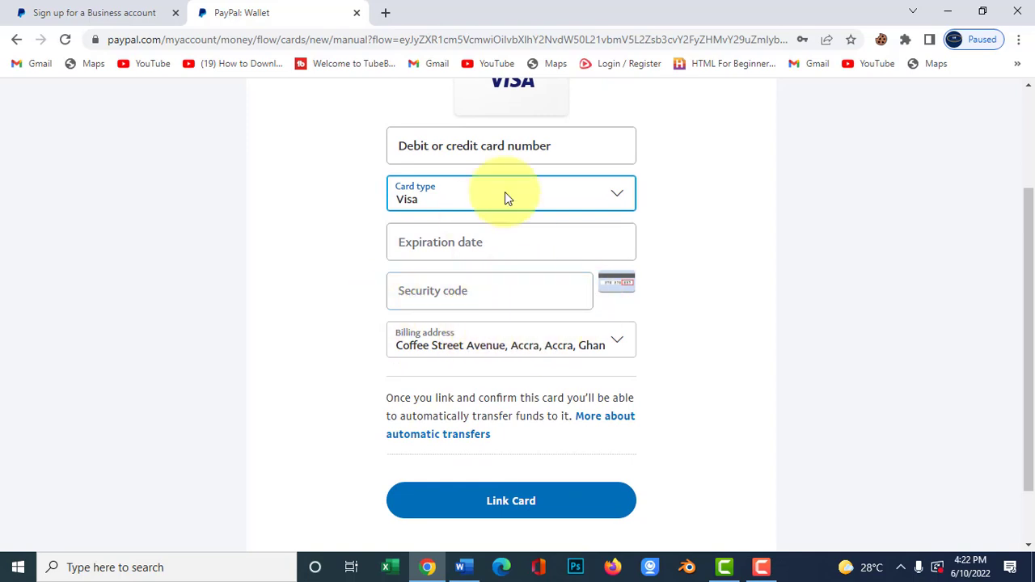
left_click(501, 500)
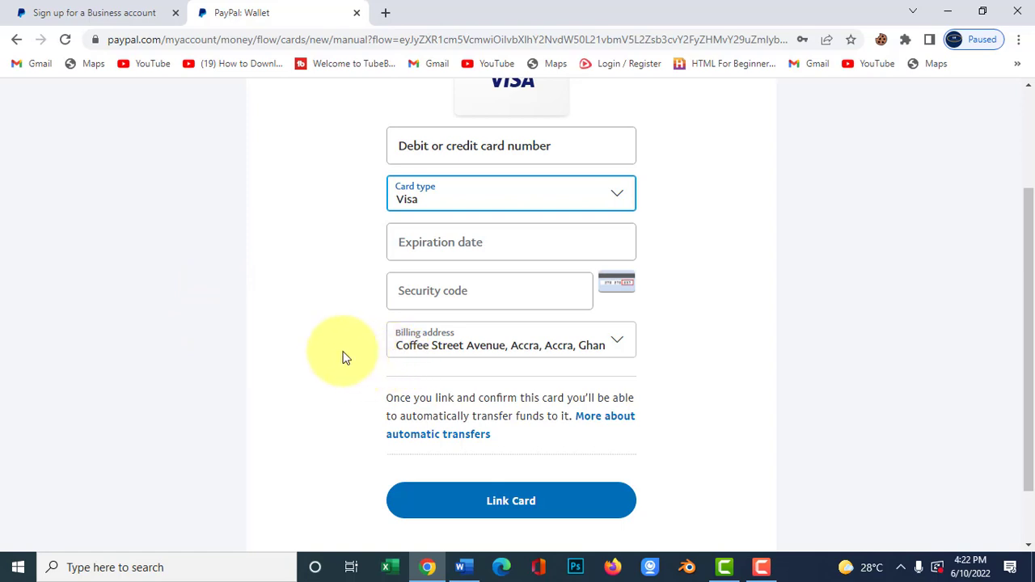
scroll(342, 356, "up", 1)
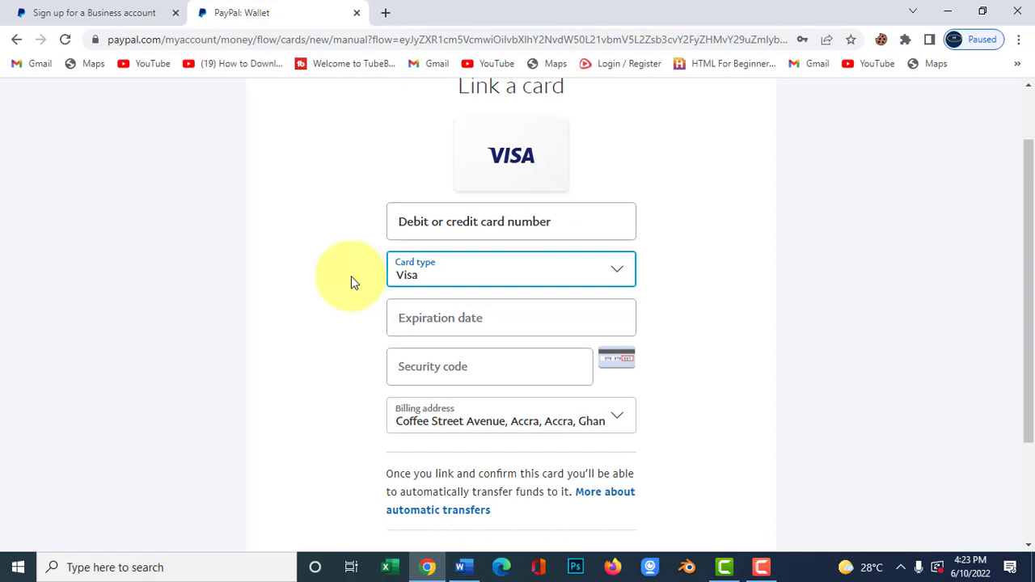
scroll(353, 273, "up", 1)
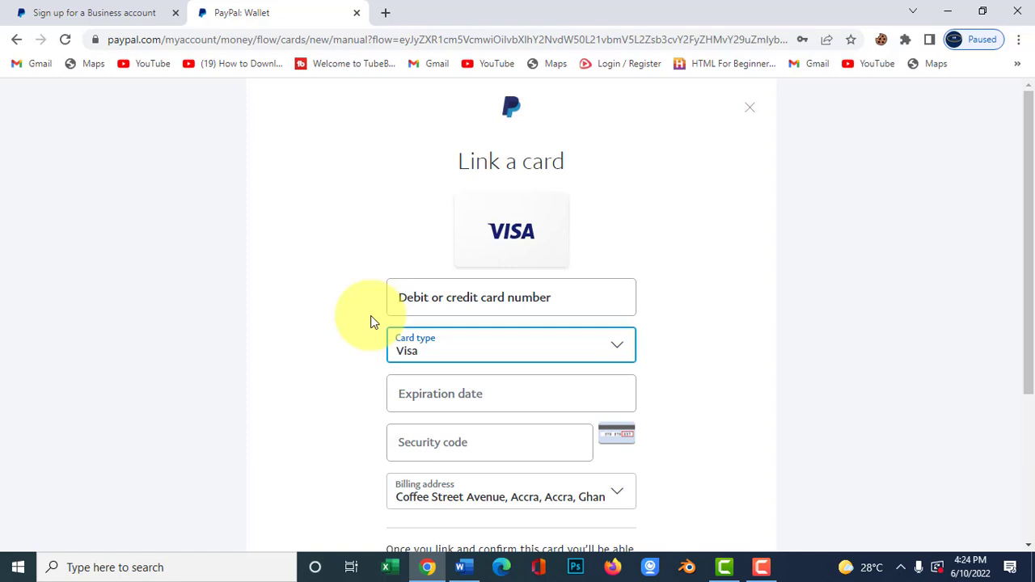
left_click(749, 106)
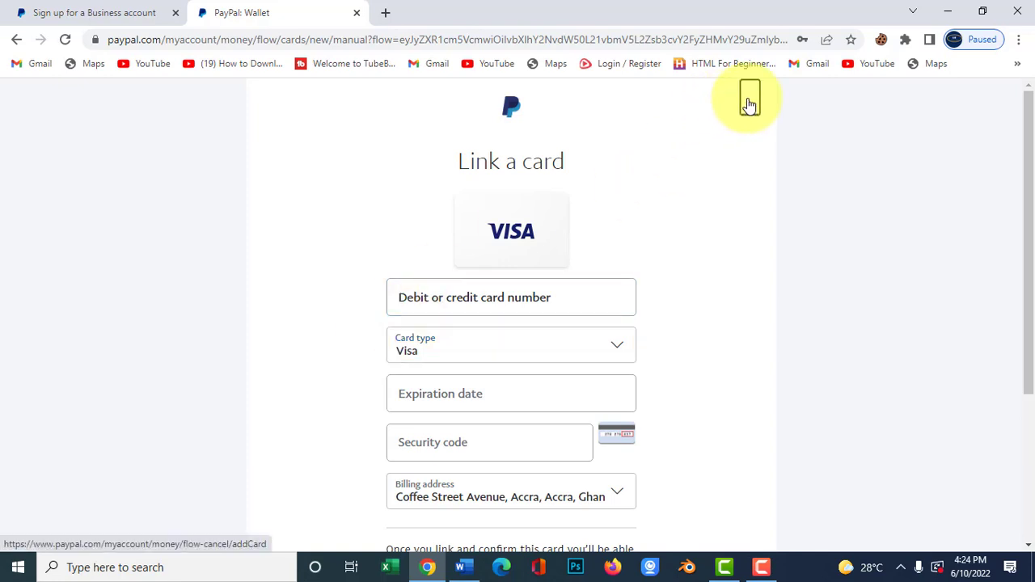
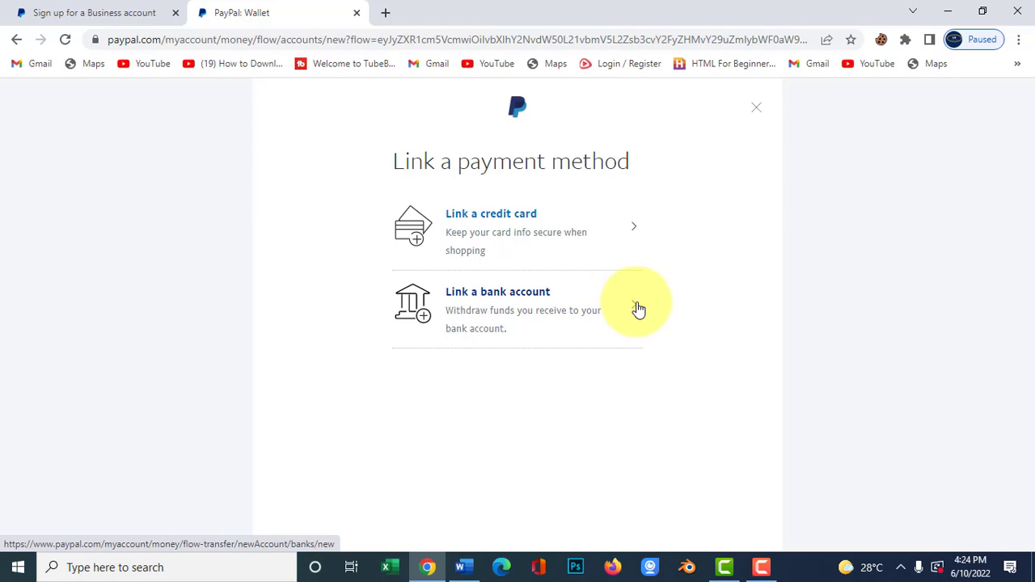
- Open the 'Link a bank account' form, review it, and close it without linking a bank
left_click(638, 308)
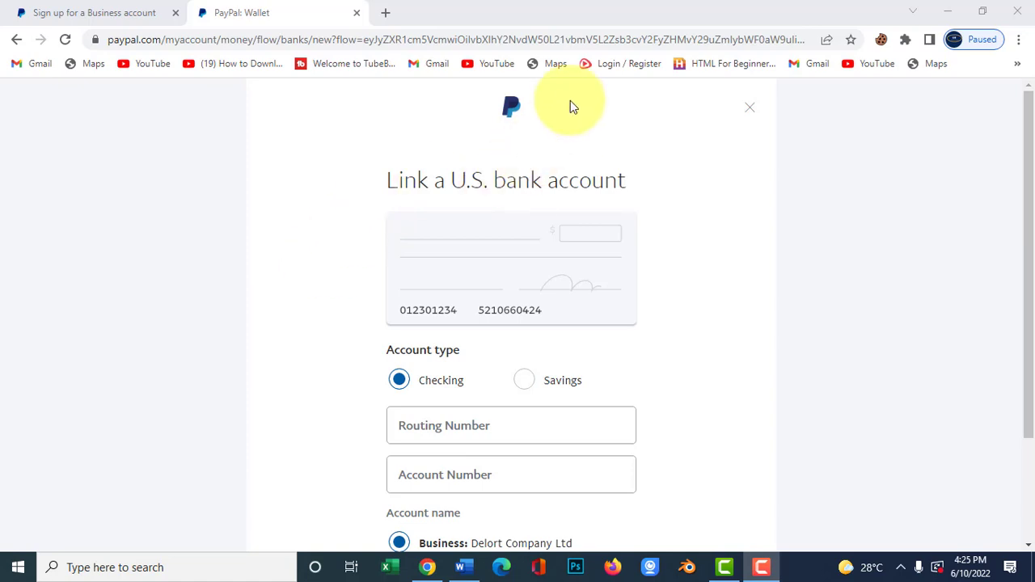
left_click(751, 109)
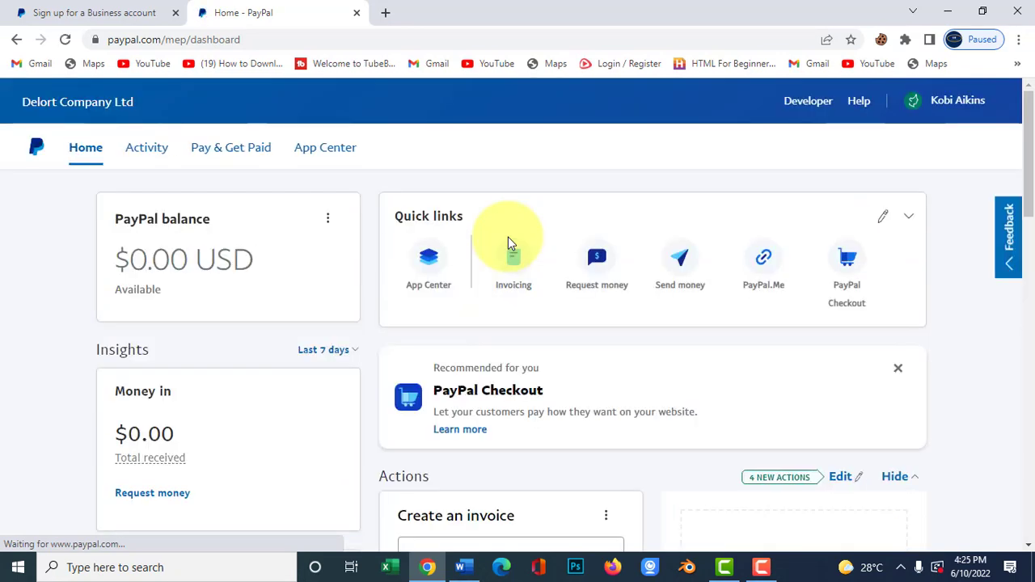
- Scroll down to the permanently-limited account notifications and footer, then back to the top
scroll(585, 280, "down", 1)
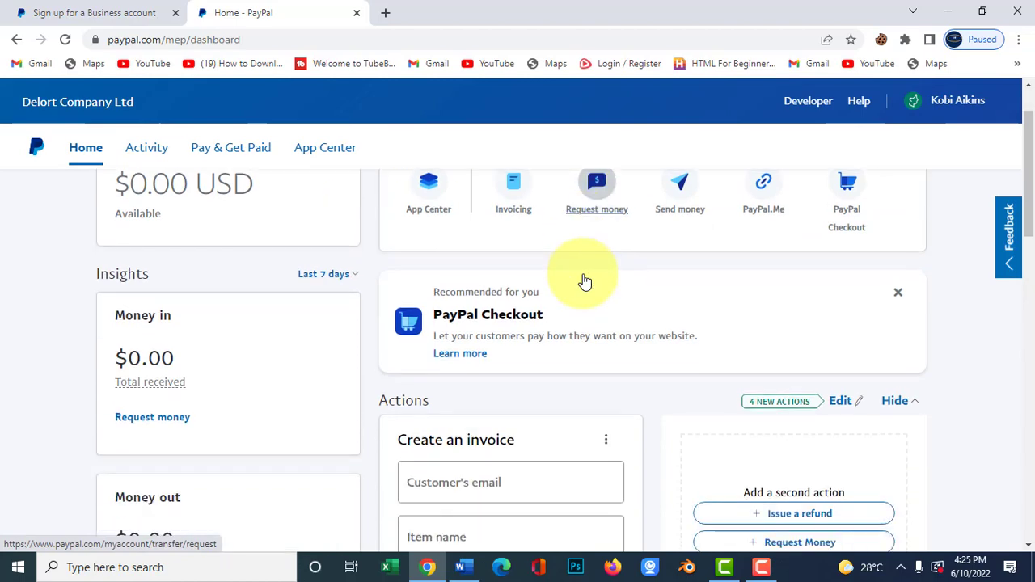
scroll(586, 280, "down", 2)
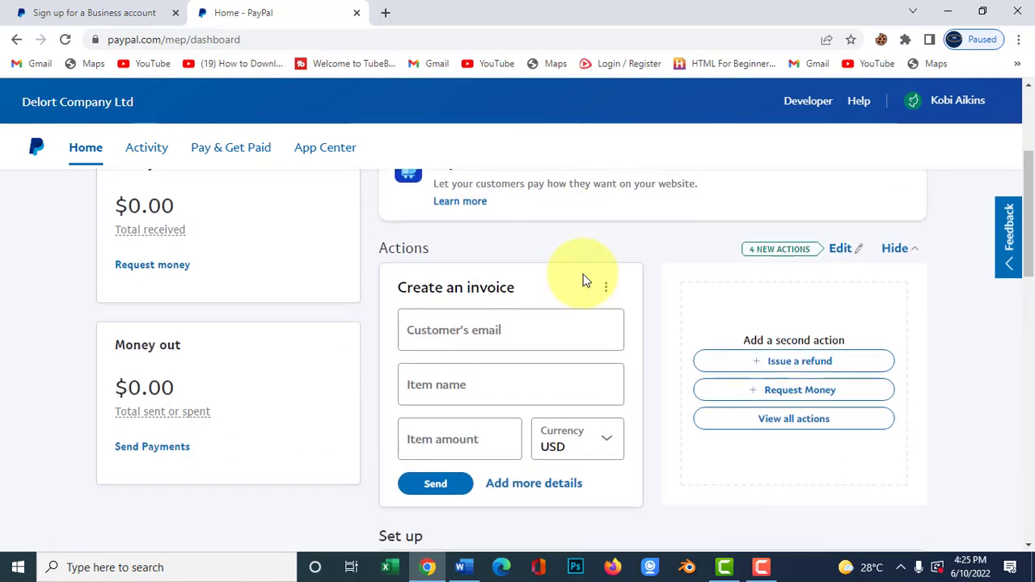
scroll(585, 279, "down", 6)
scroll(586, 280, "down", 2)
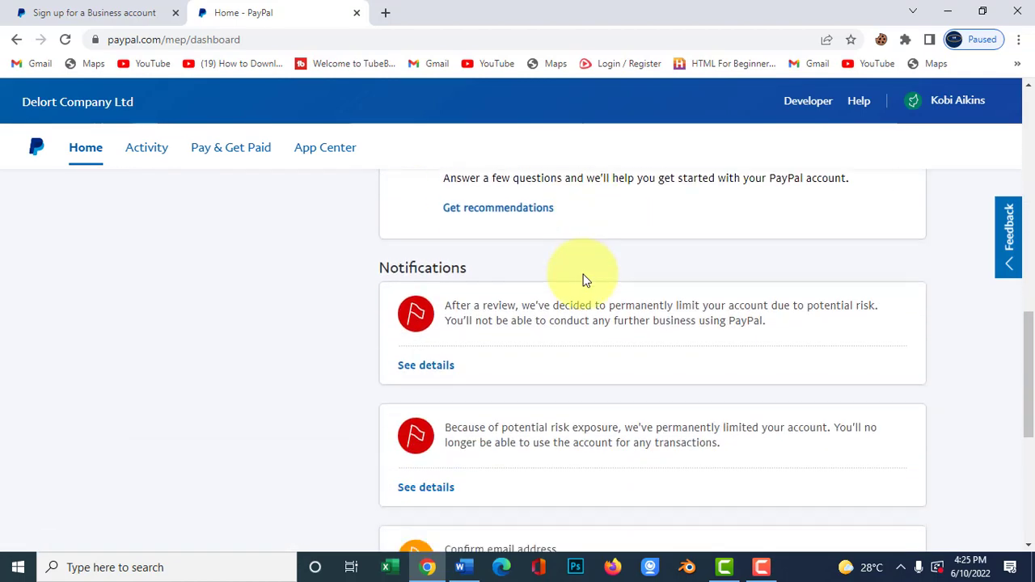
scroll(585, 280, "down", 5)
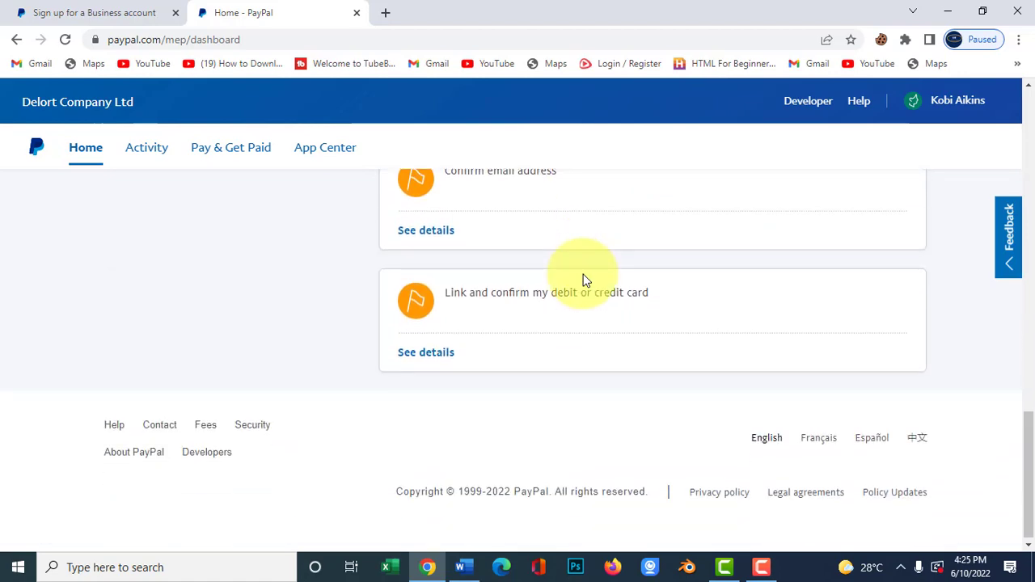
scroll(586, 280, "up", 12)
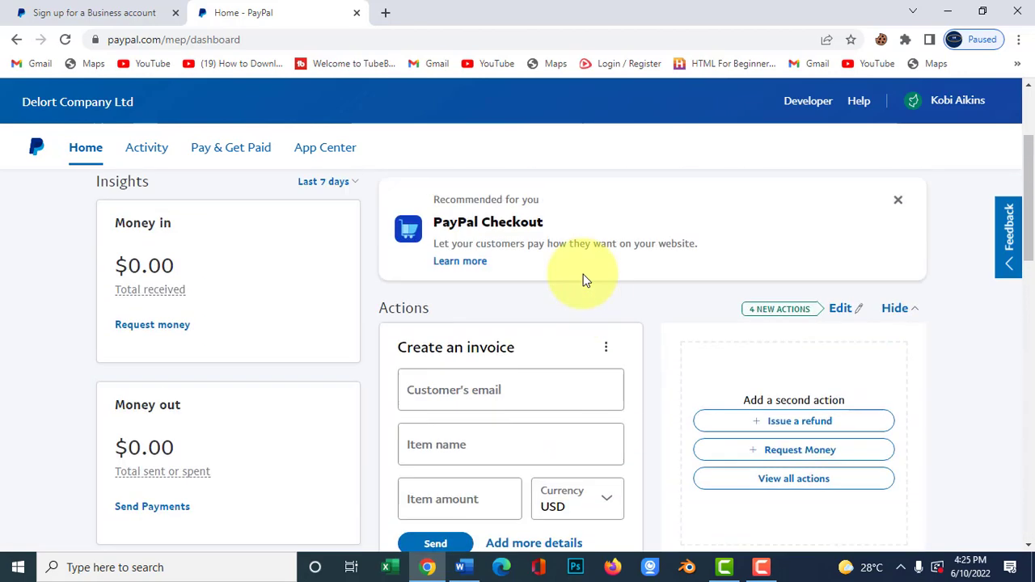
scroll(584, 276, "up", 2)
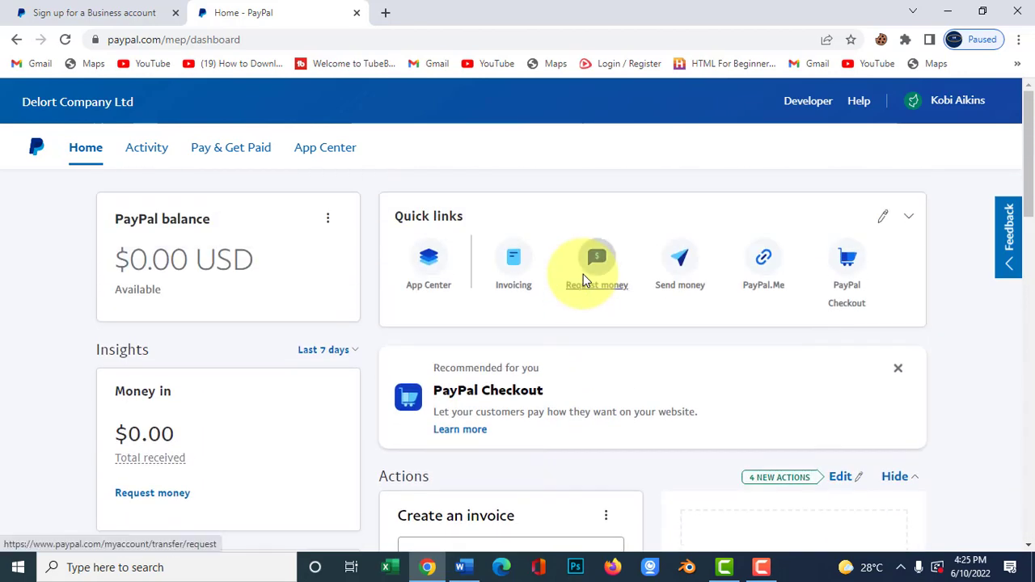